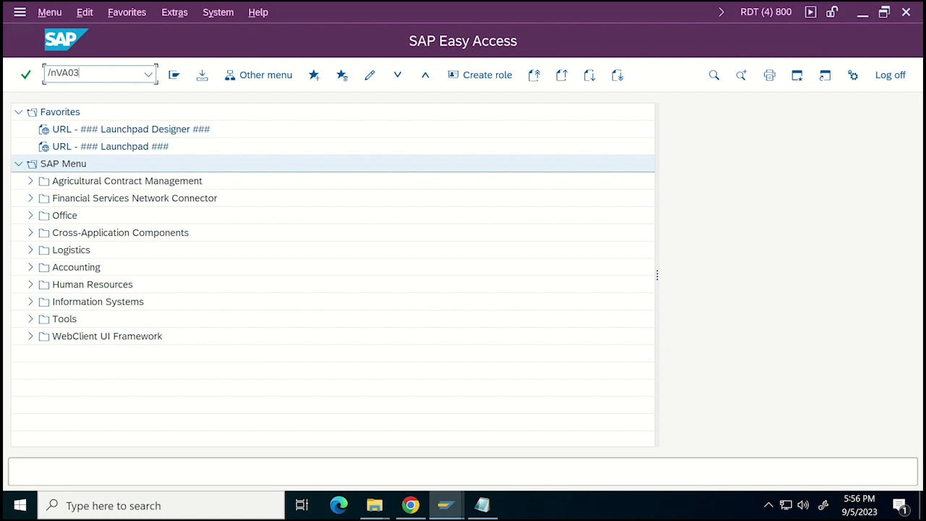
Run transaction VA03 in the RDT system and display the sales order by entering its order number.
key(Return)
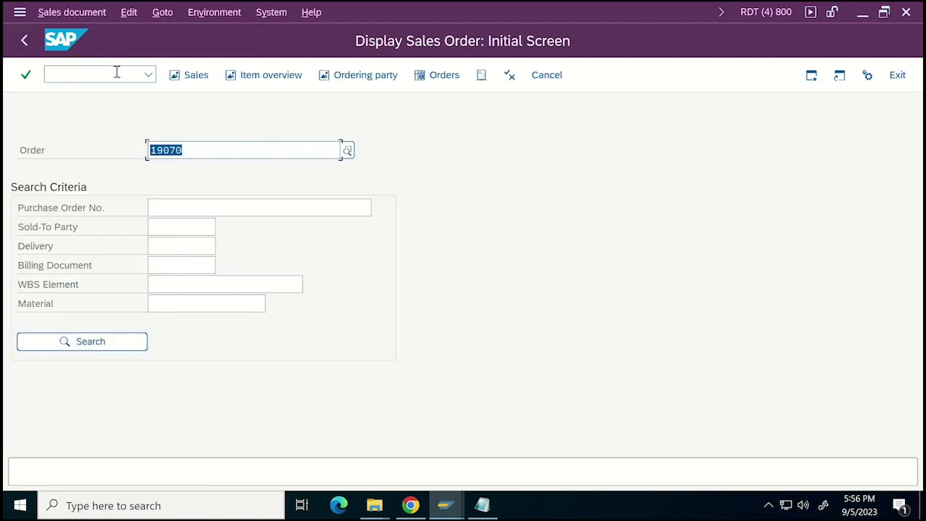
text(190)
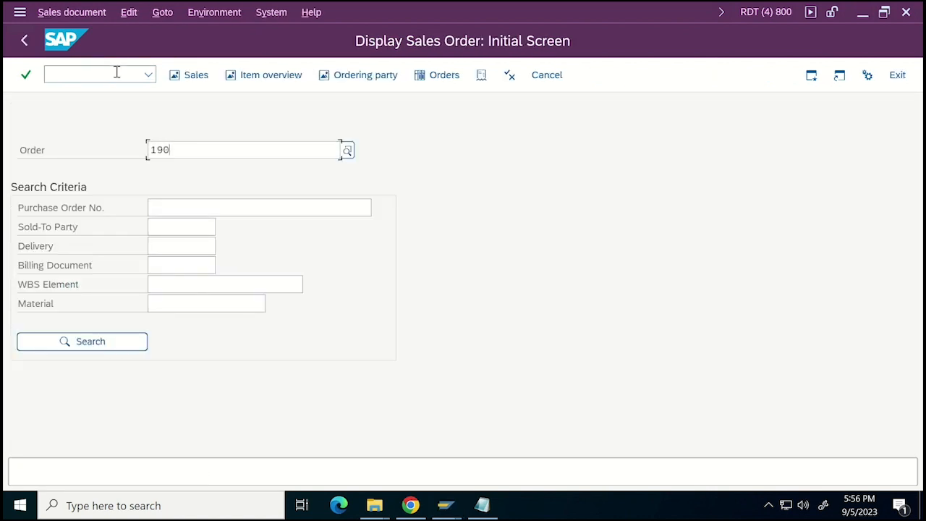
text(80)
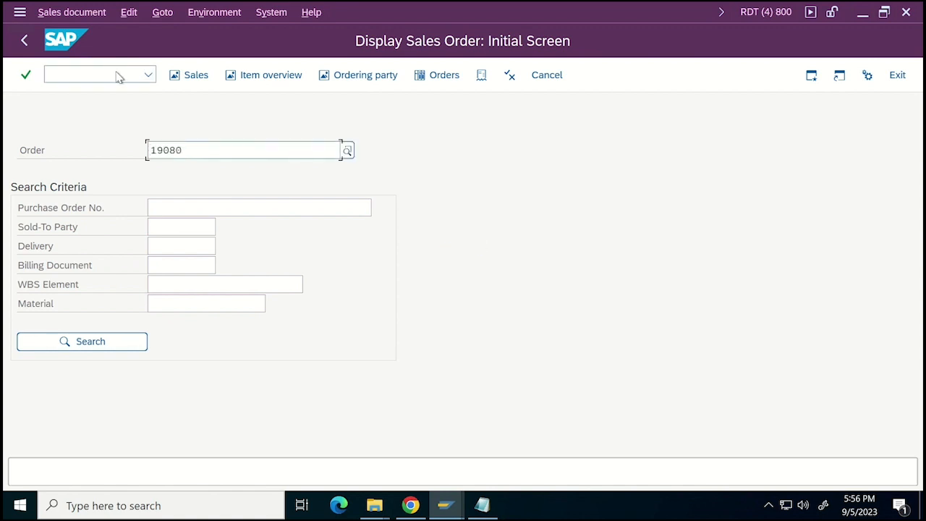
key(Return)
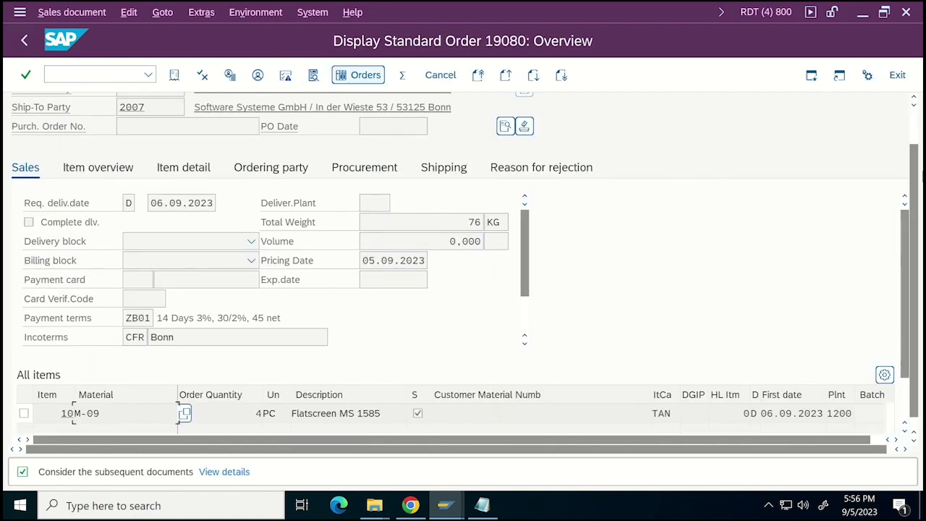
Open the order's status overview and expand the header status with its delivery and billing documents.
click(203, 76)
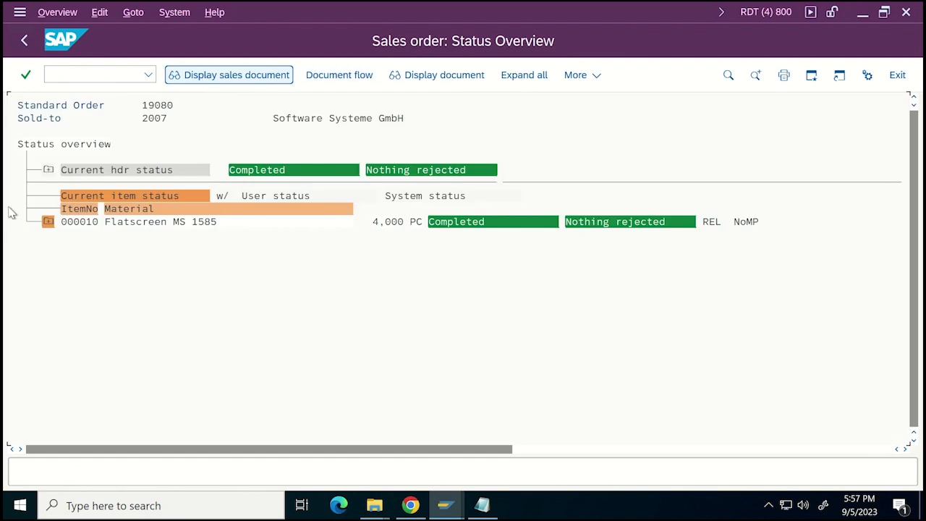
click(49, 172)
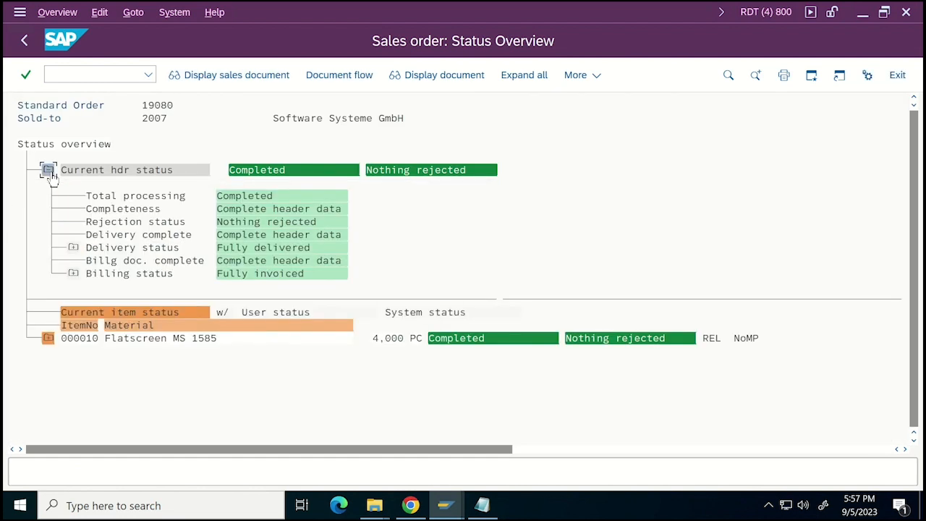
click(73, 248)
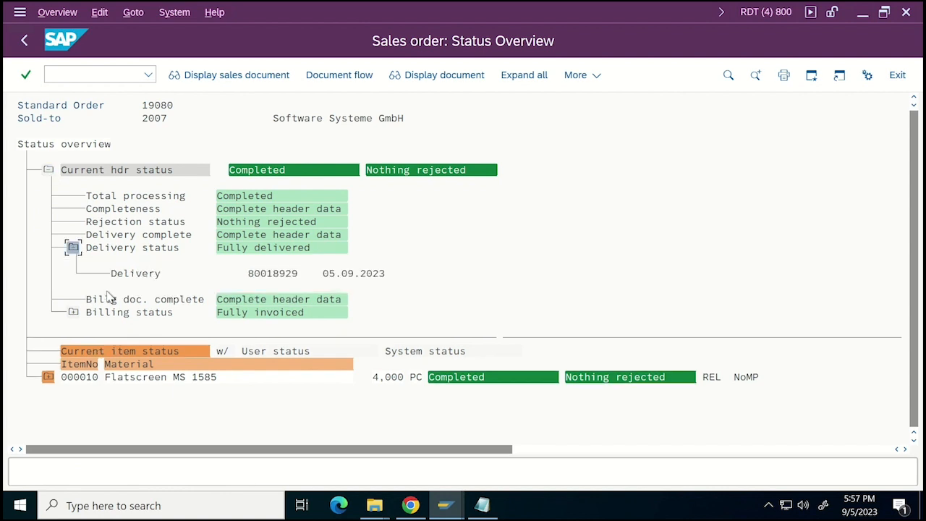
click(73, 313)
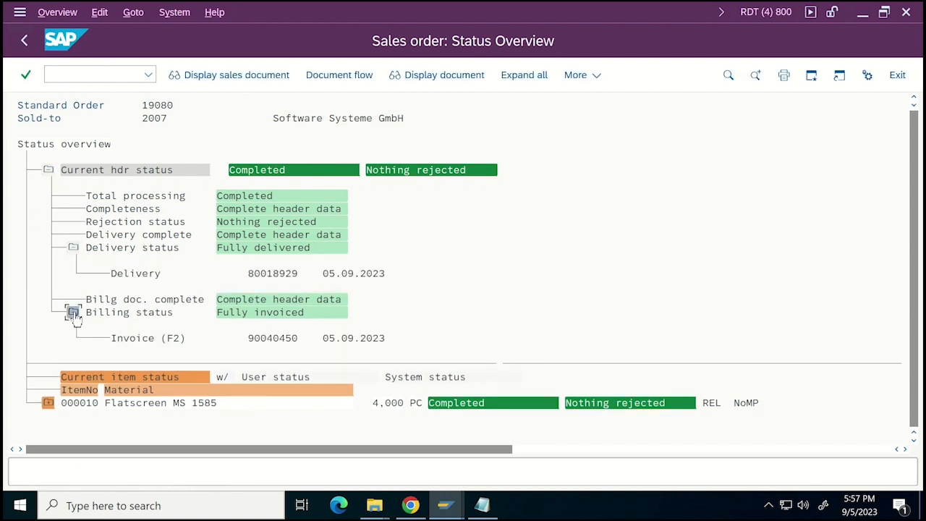
Expand the Flatscreen MS 1585 item's status with its billing, goods issue and delivery documents, down to the system status.
click(49, 403)
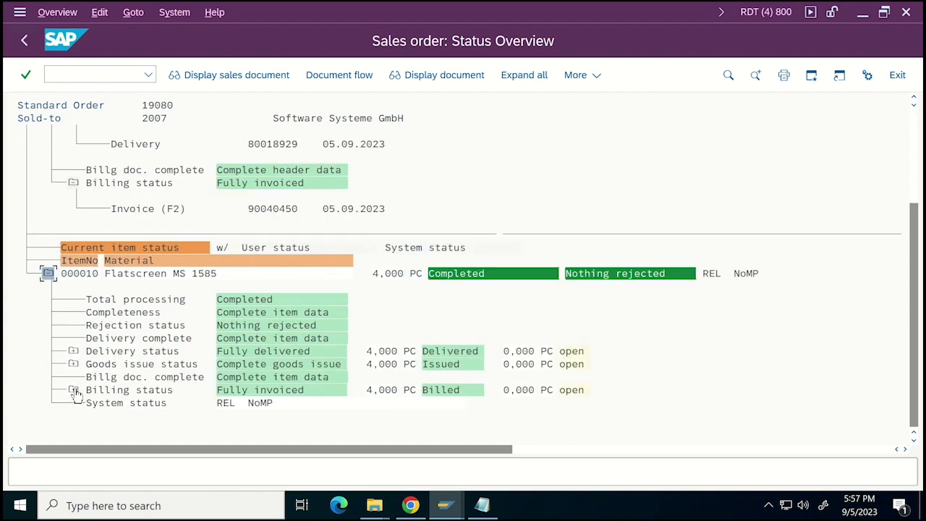
click(74, 390)
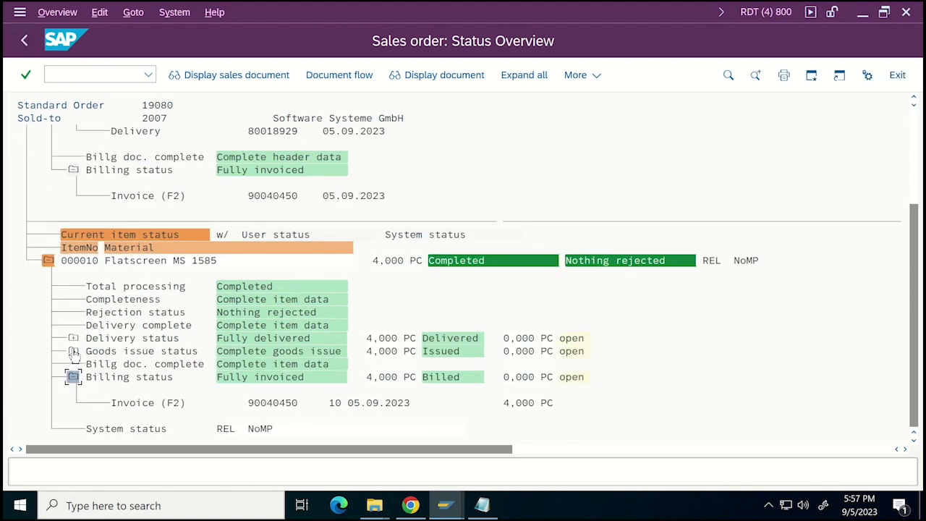
click(73, 352)
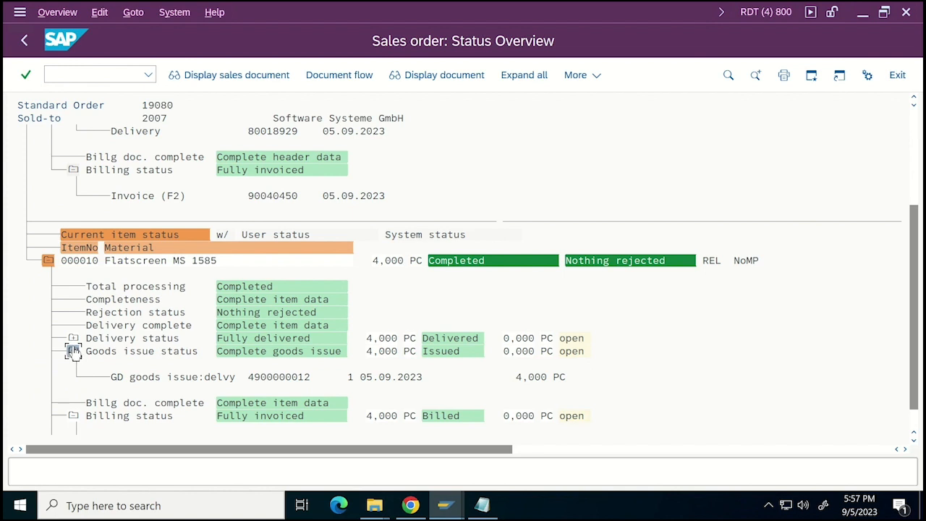
click(73, 338)
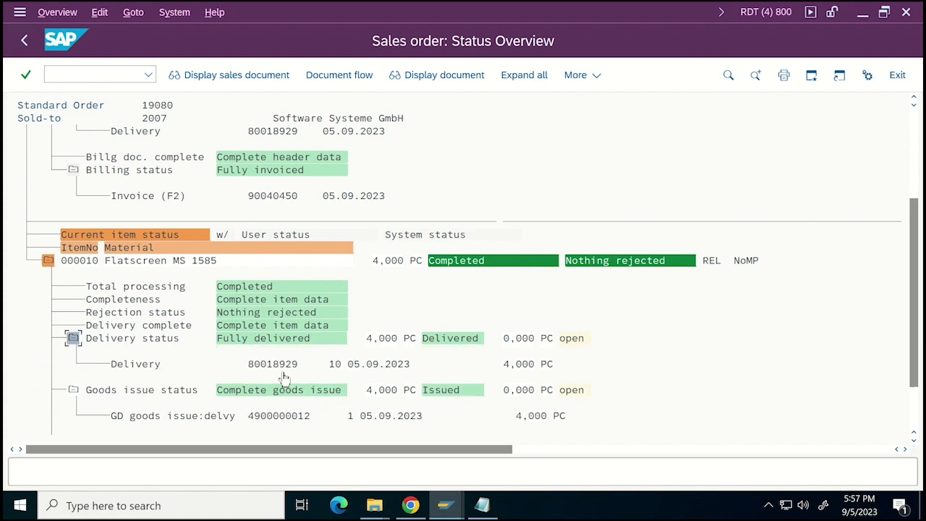
click(916, 423)
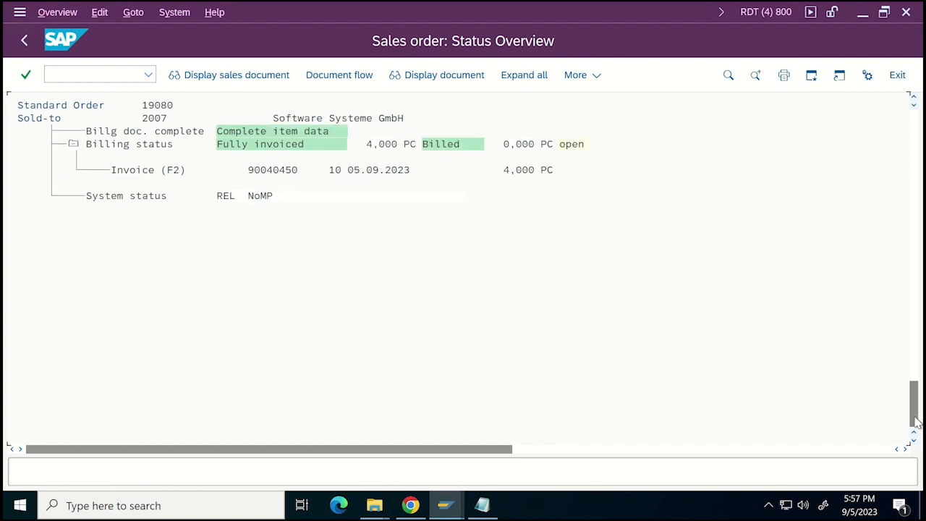
Switch to the RTQ system's Display Sales Order session and check the entered order number there.
click(452, 511)
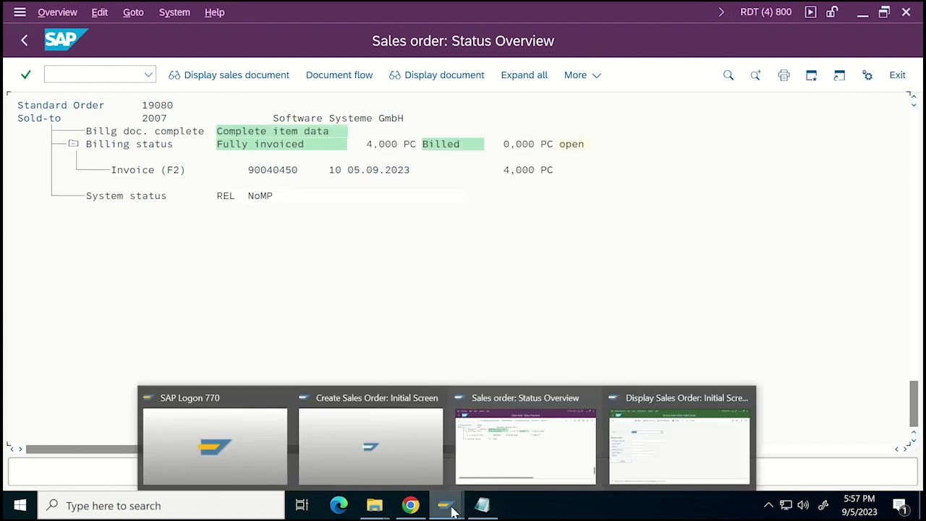
click(675, 439)
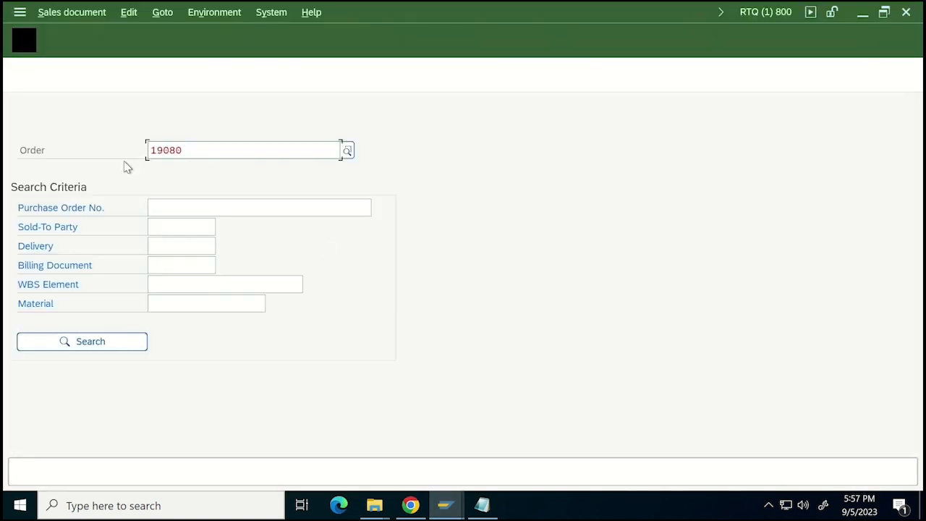
double_click(194, 155)
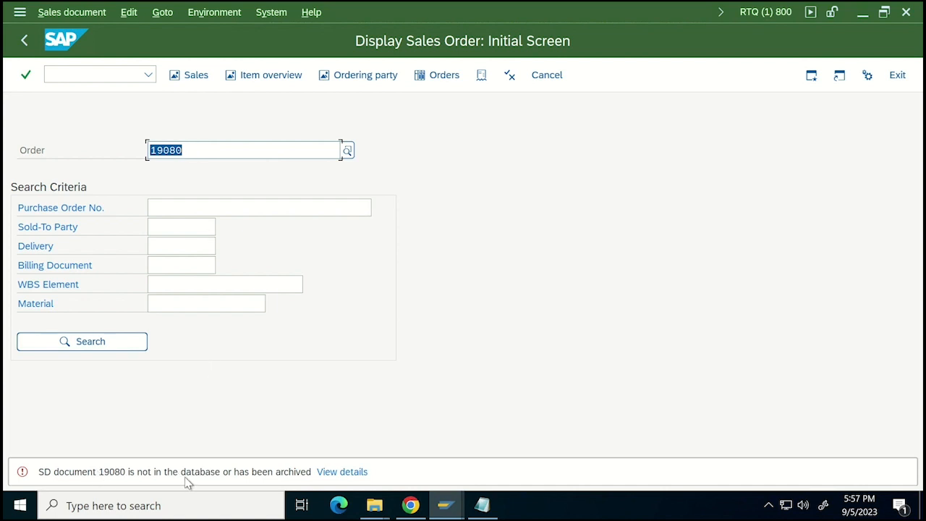
Switch to Chrome, open the DDR: Central Console and start the object-based refresh wizard.
mouse_move(372, 499)
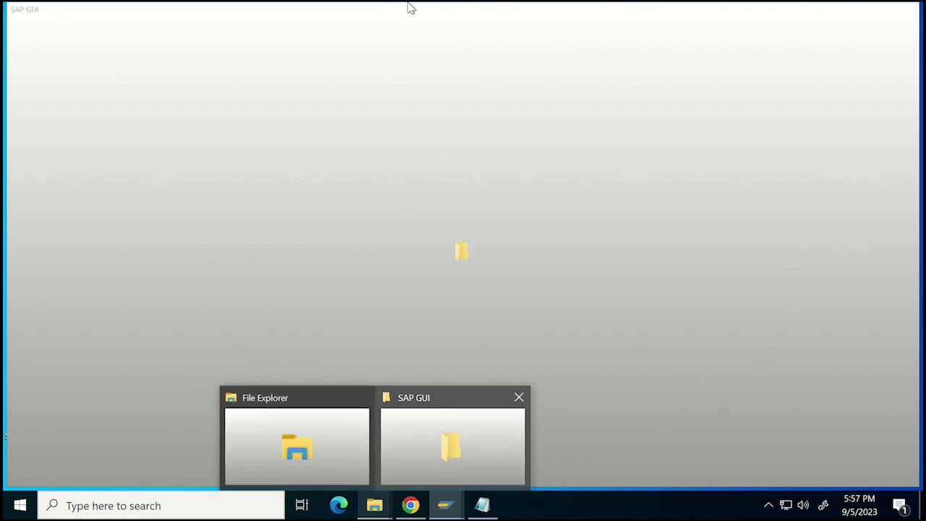
mouse_move(469, 4)
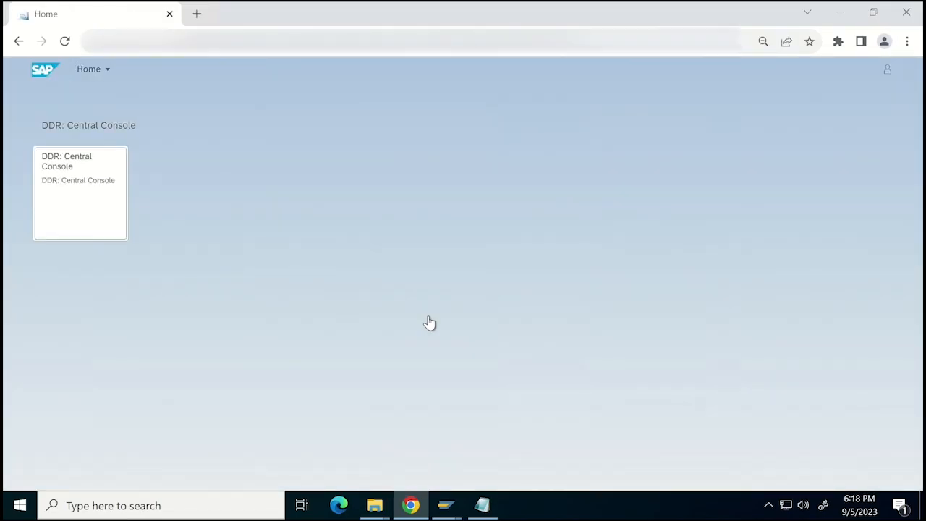
click(91, 209)
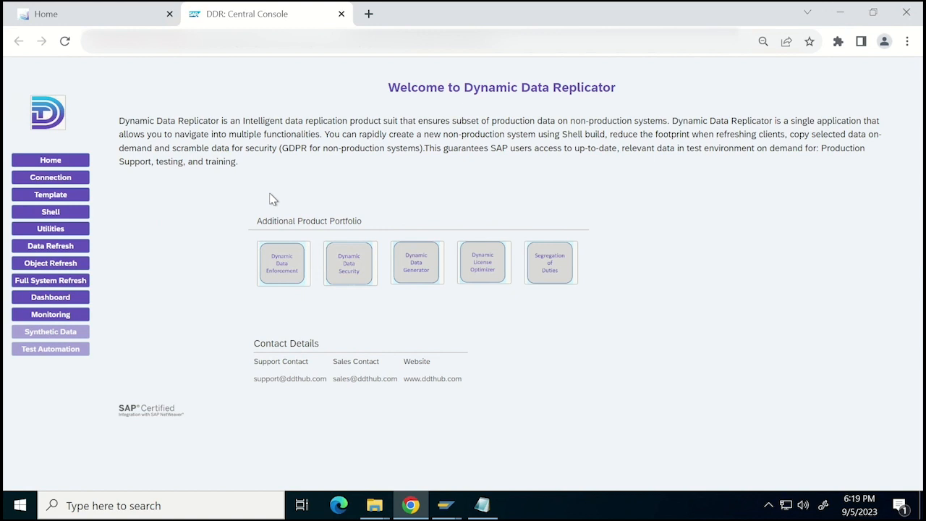
click(70, 266)
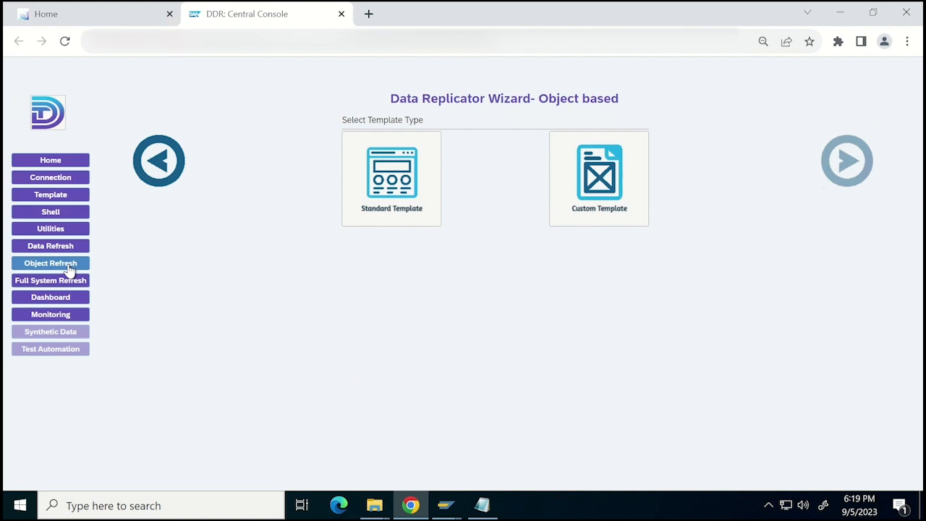
Choose a custom template based on a blank template and name it ECC_SD_DEMO.
click(584, 175)
click(405, 339)
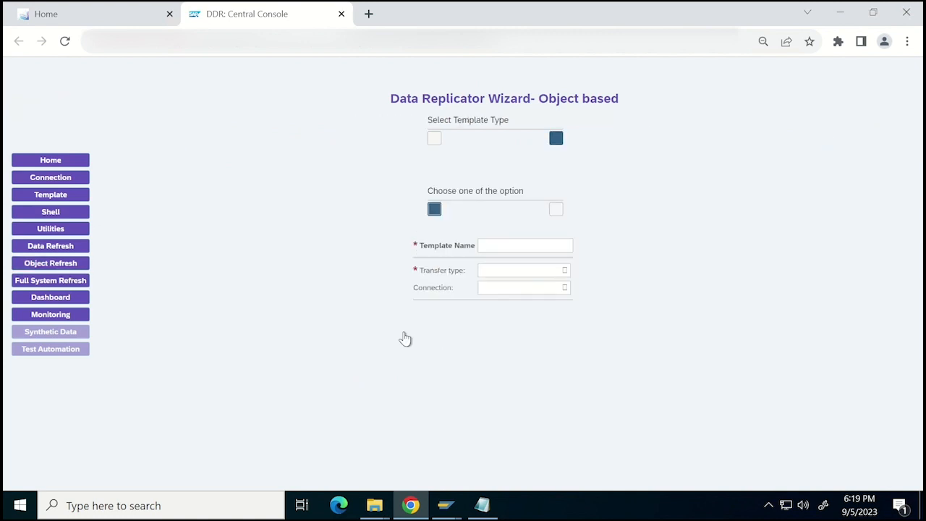
click(439, 372)
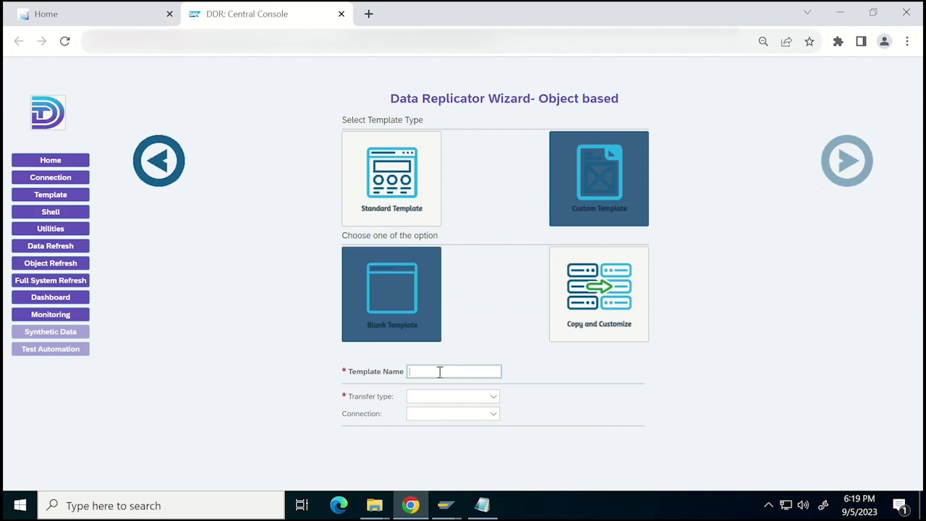
text(ECC_)
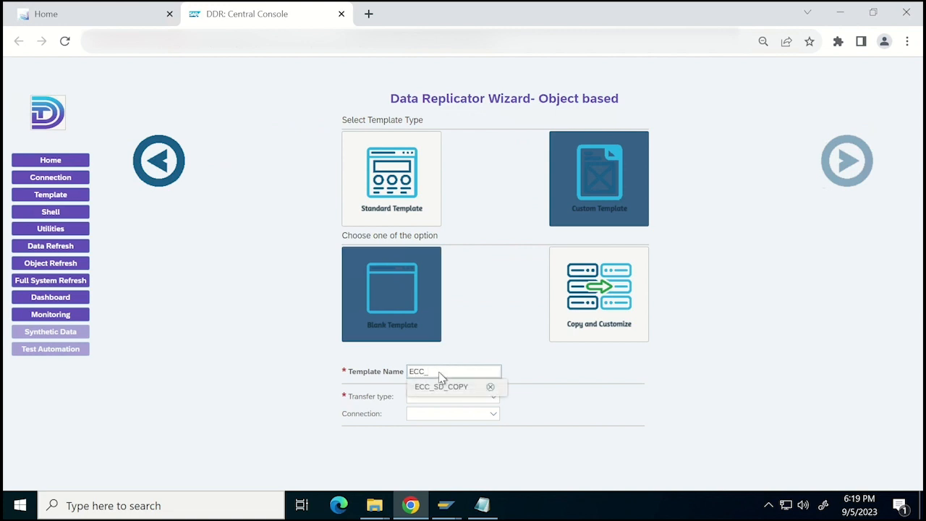
text(SD_DEMO)
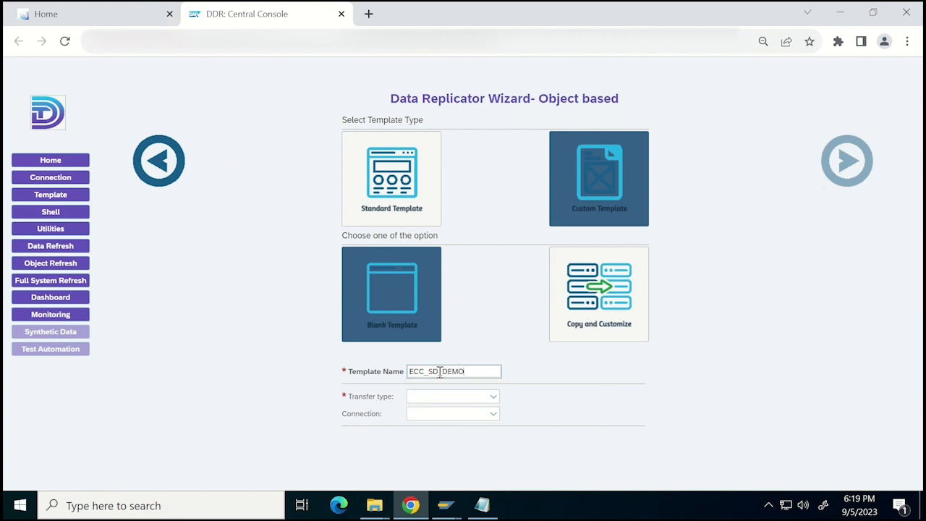
Set the transfer type to RFC based and the connection to RTD800_to_RTQ800, and continue to the business object selection.
click(445, 399)
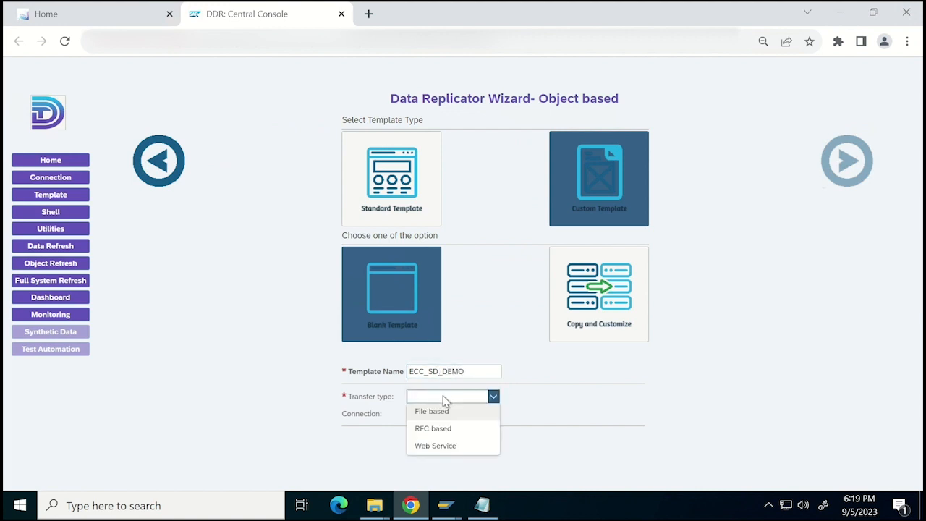
click(439, 430)
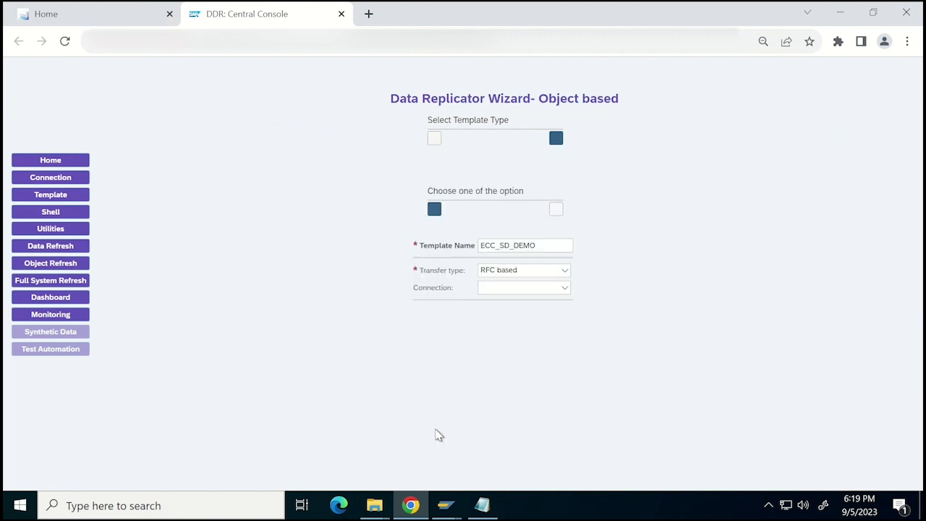
click(448, 417)
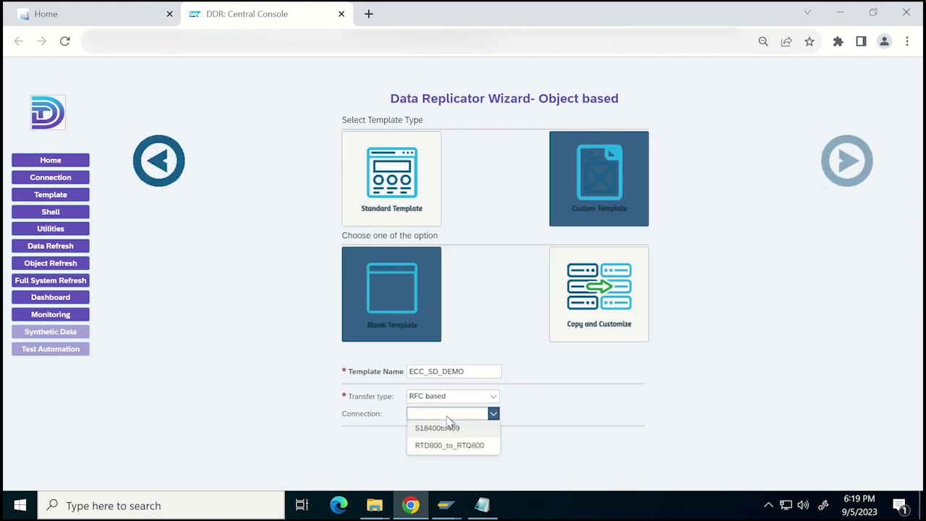
click(439, 446)
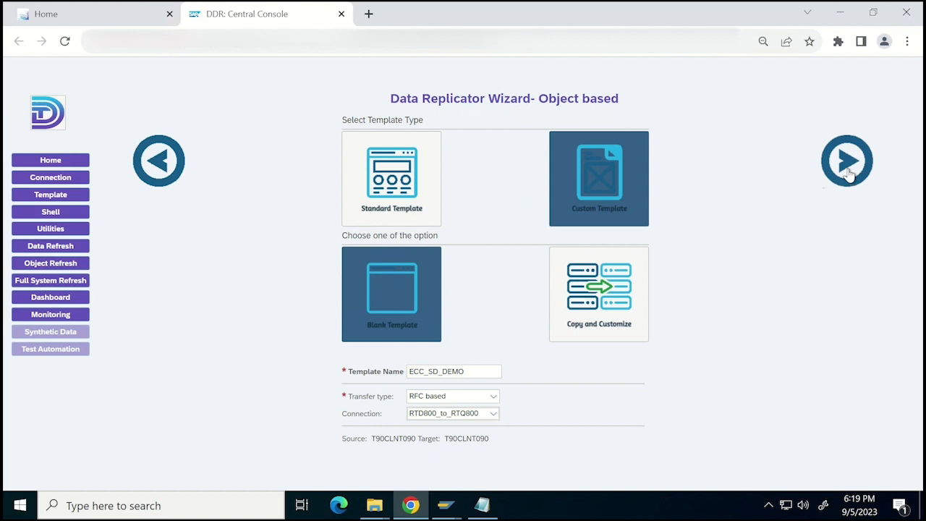
click(848, 171)
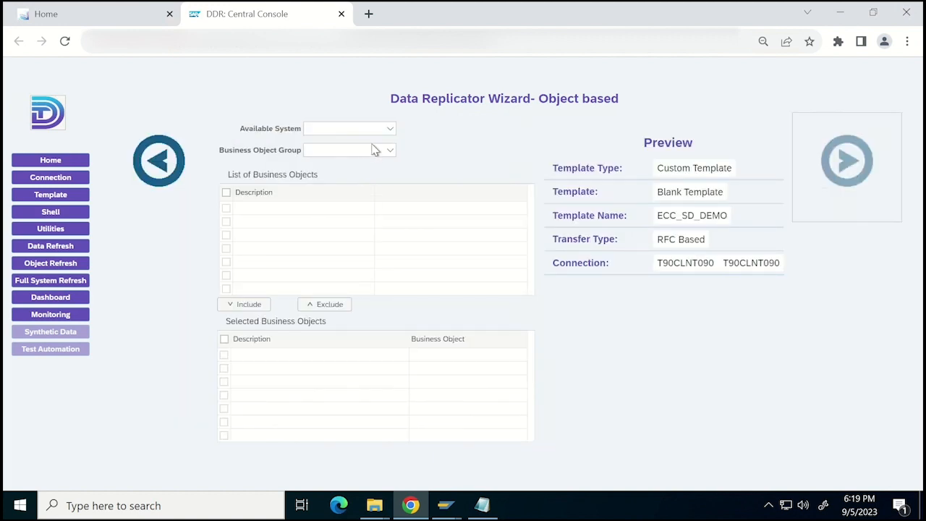
Select ECC as the available system and Process as the business object group.
click(382, 131)
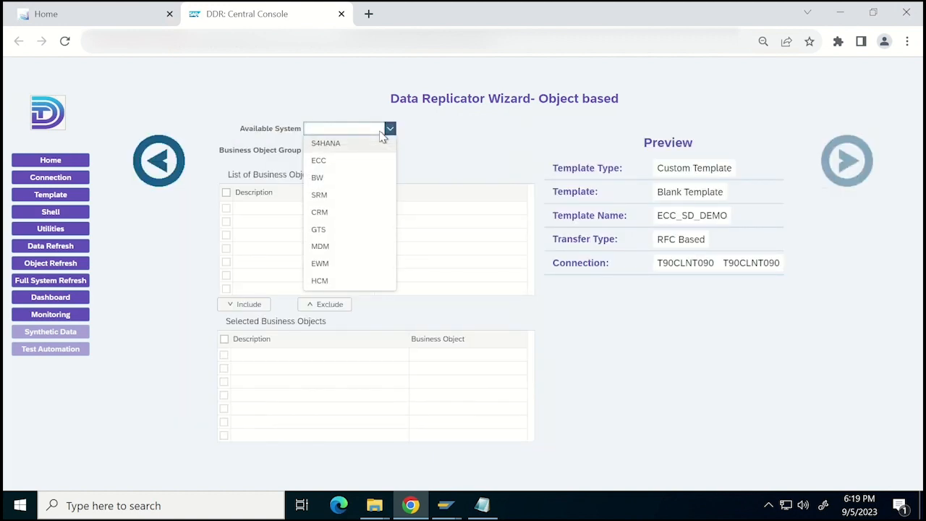
click(345, 162)
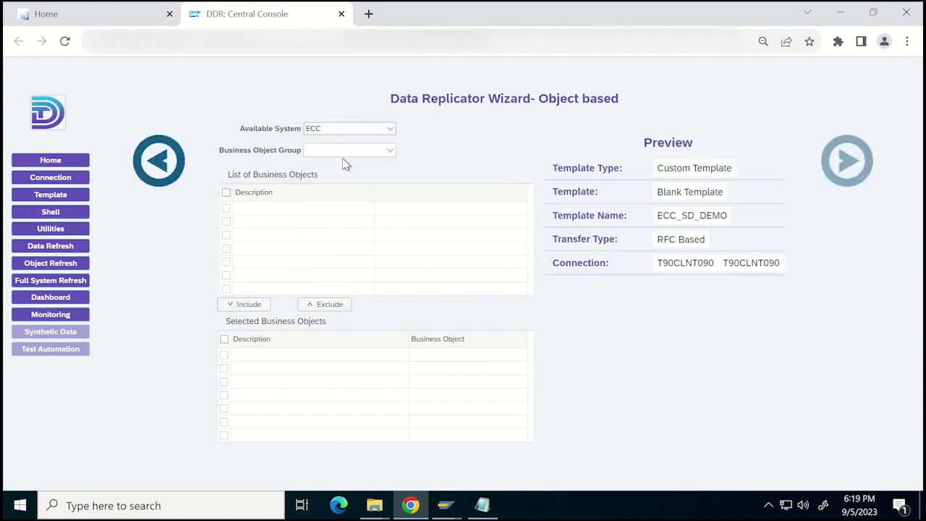
click(354, 150)
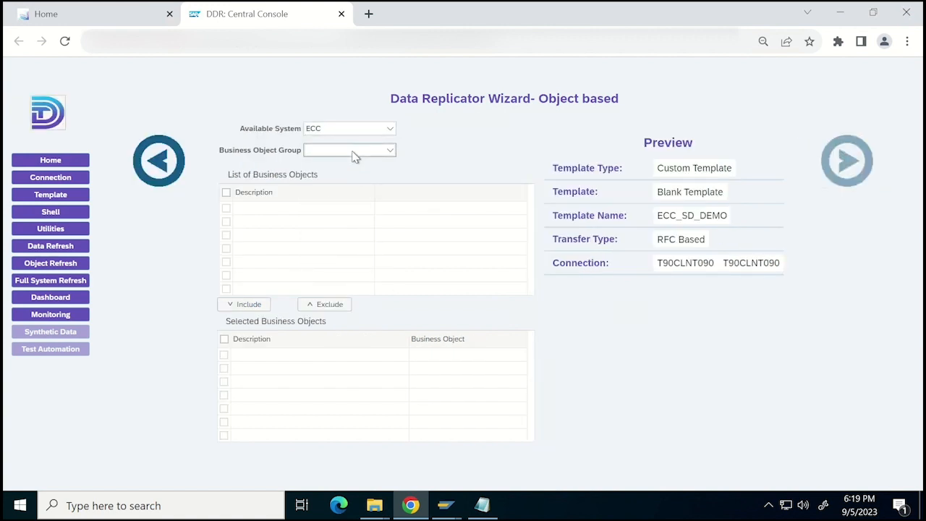
click(330, 184)
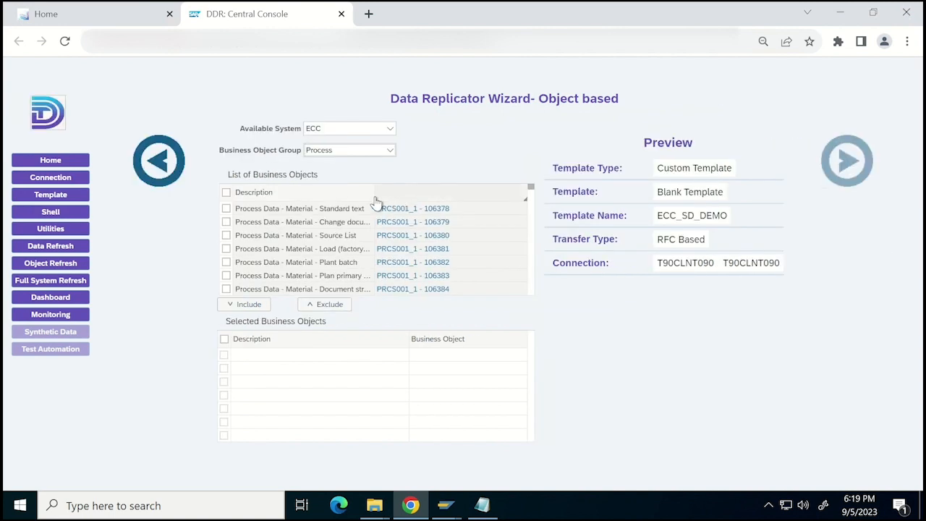
Filter the list of business objects down to the sales document object PRCSP0002 - 102169.
click(406, 202)
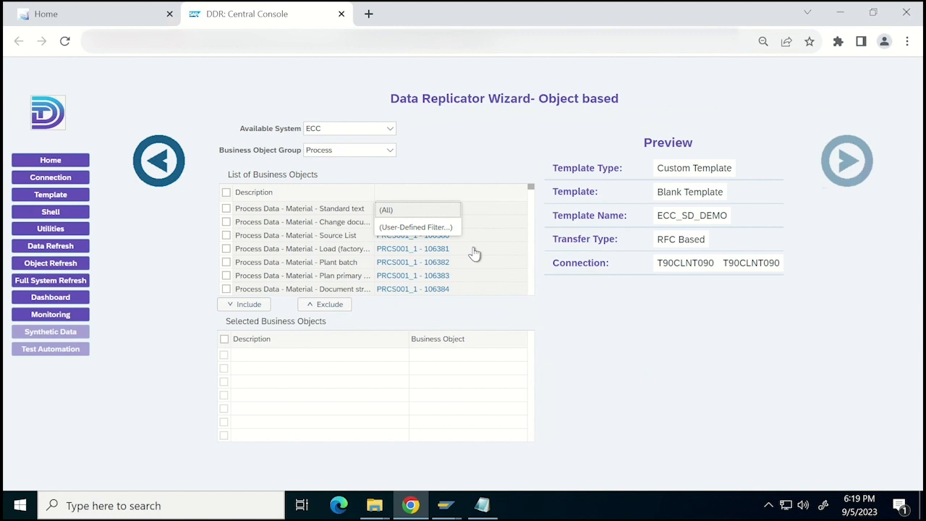
click(405, 229)
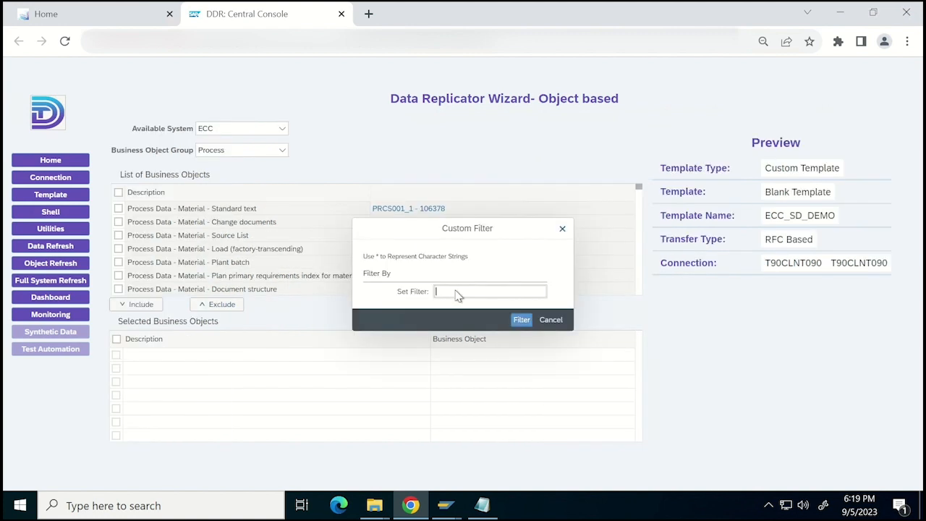
text(*)
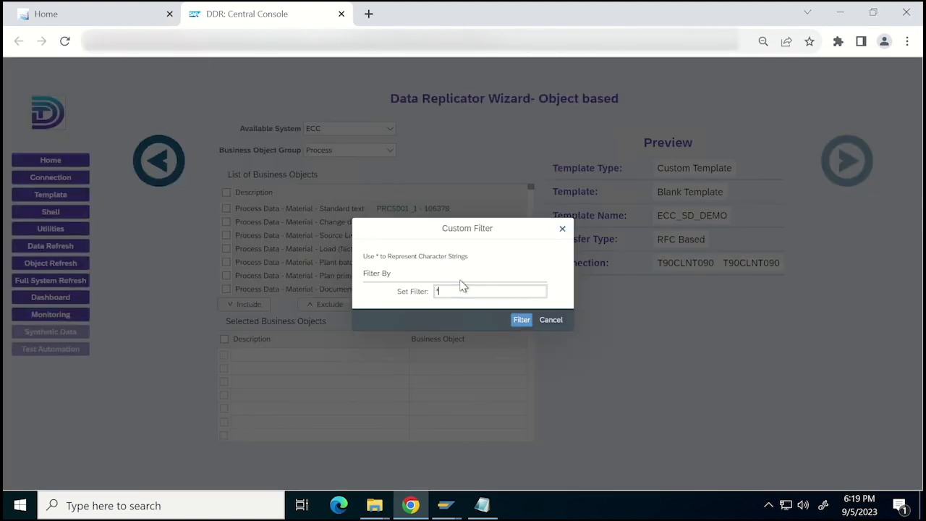
text(102)
click(454, 307)
click(521, 321)
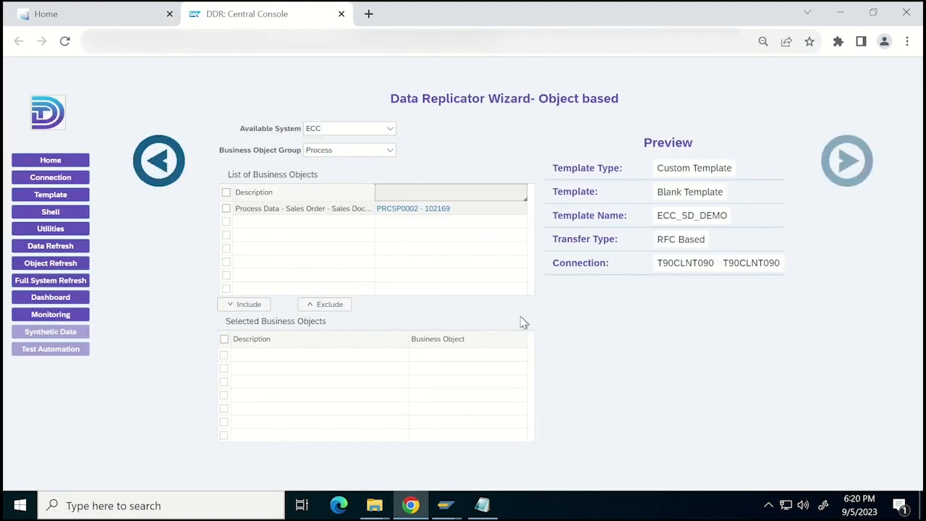
Review the tables associated with PRCSP0002 - 102169, and include the object in the selected business objects.
click(406, 210)
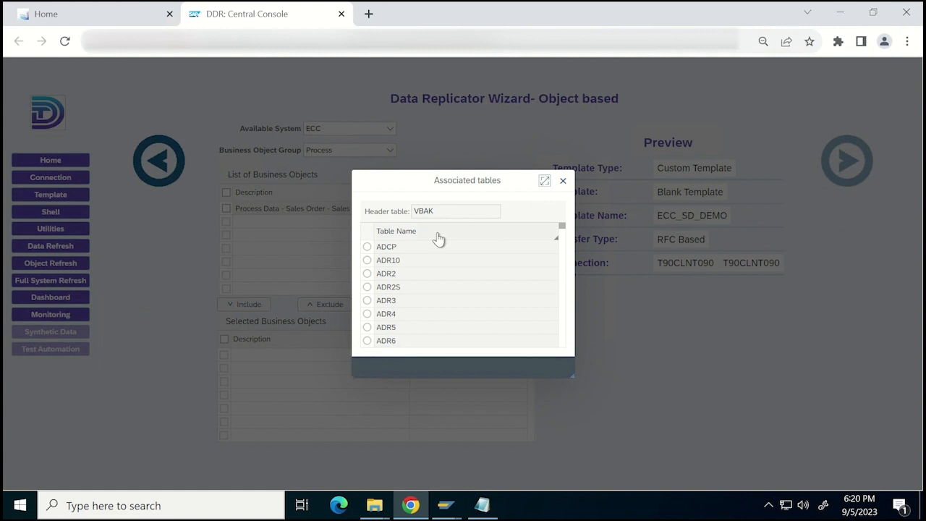
click(564, 182)
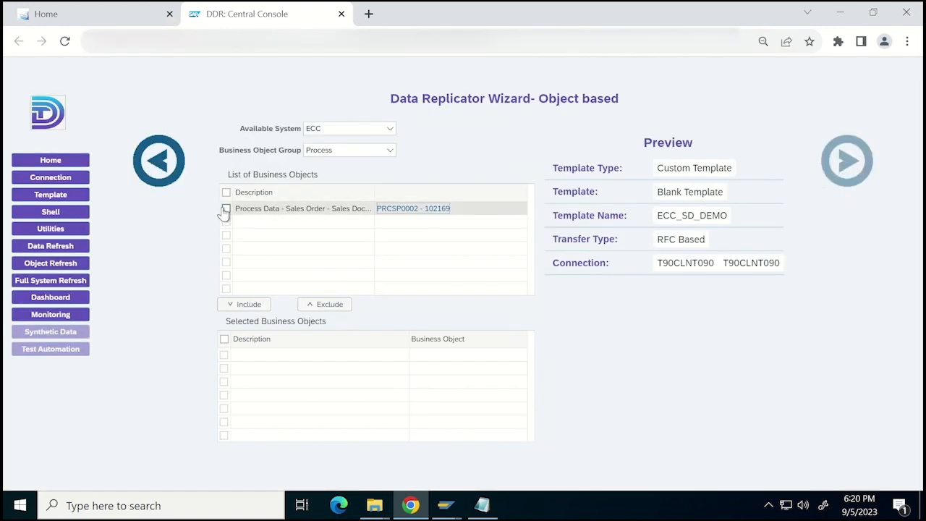
click(225, 209)
click(230, 311)
click(848, 162)
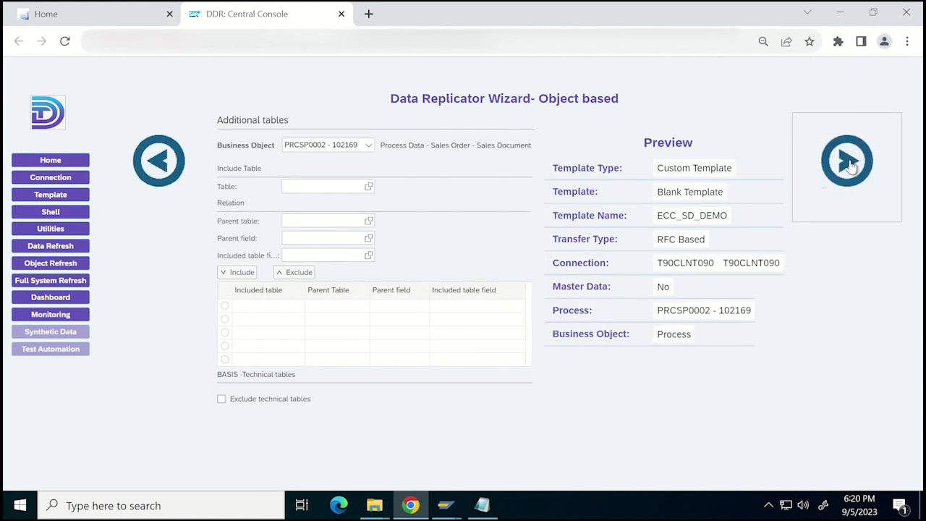
Exclude the technical tables and create an object filter on the VBAK key field VBELN, Sales Document.
click(222, 400)
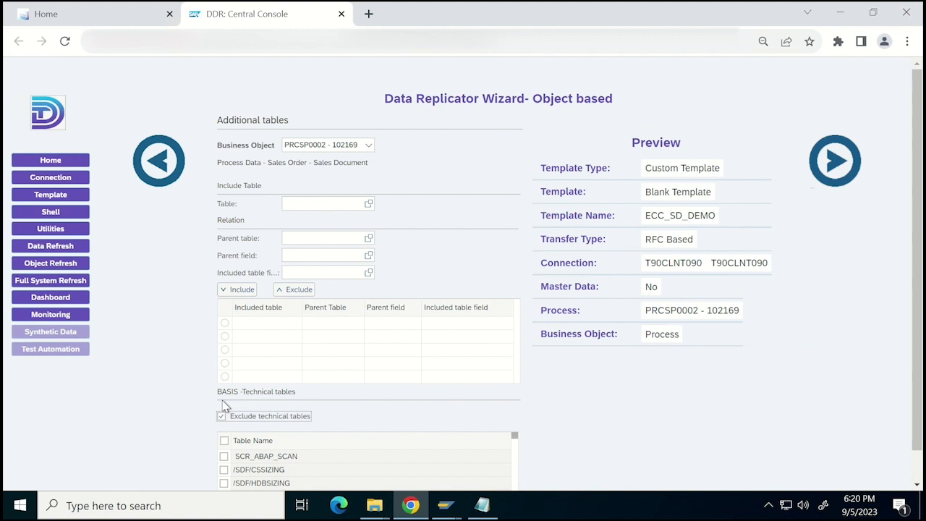
click(840, 166)
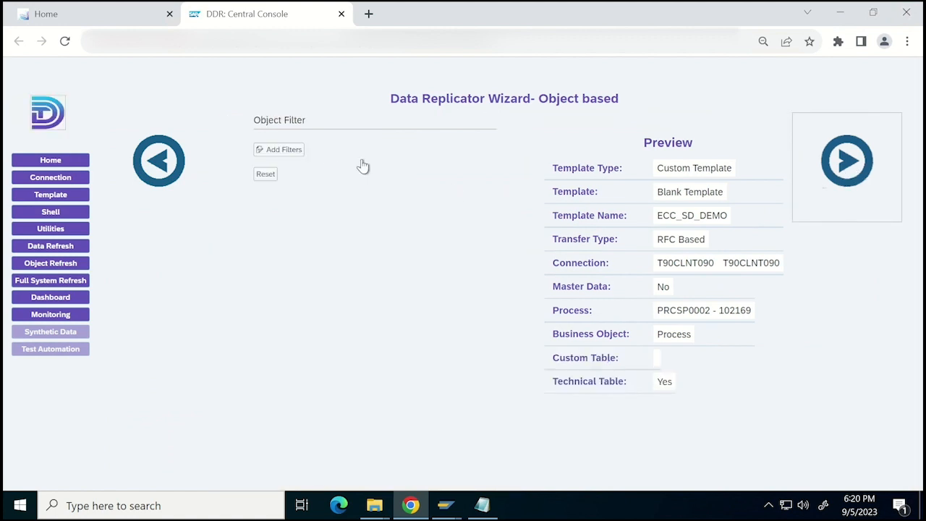
click(283, 152)
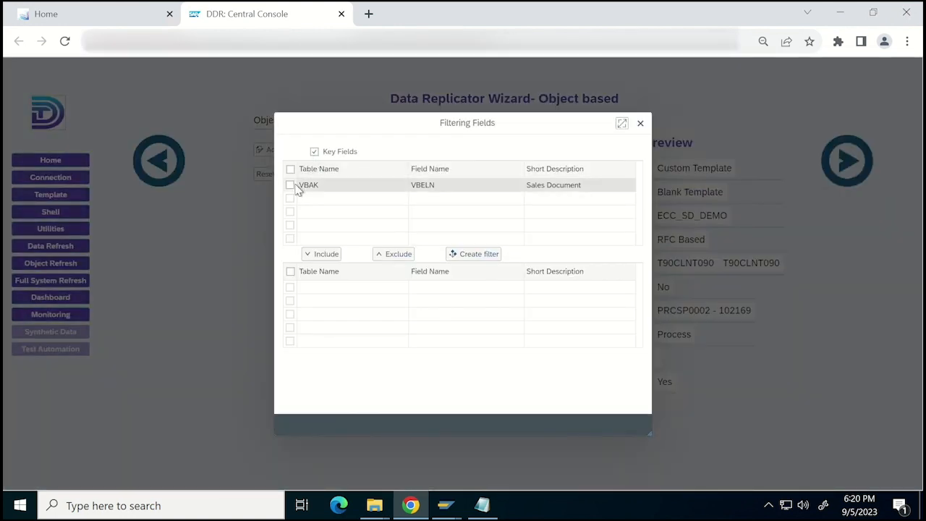
click(291, 186)
click(325, 255)
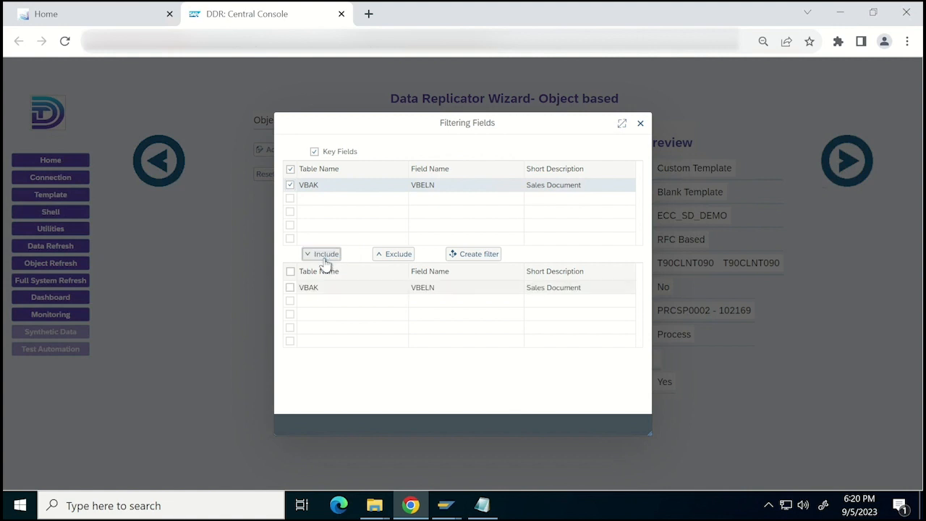
click(462, 258)
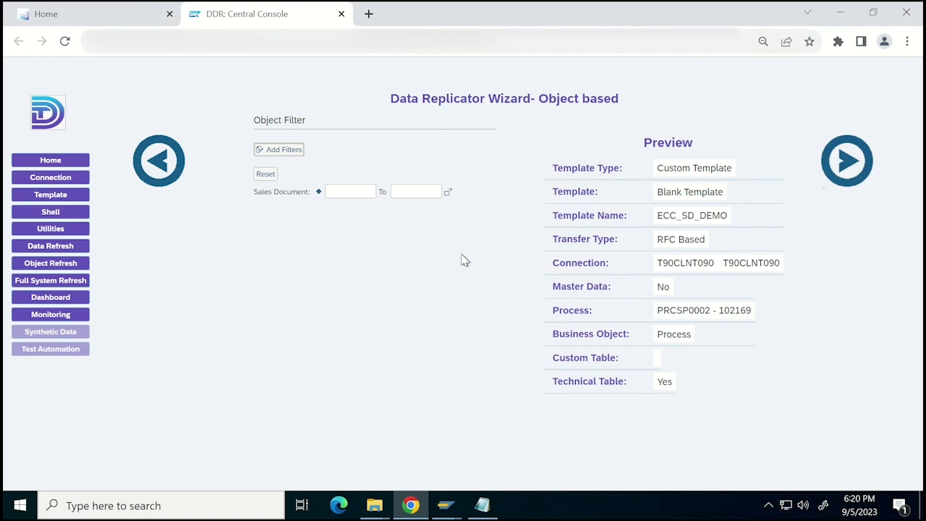
Enter the sales order number as the Sales Document filter value and continue to the scramble mode settings.
click(344, 192)
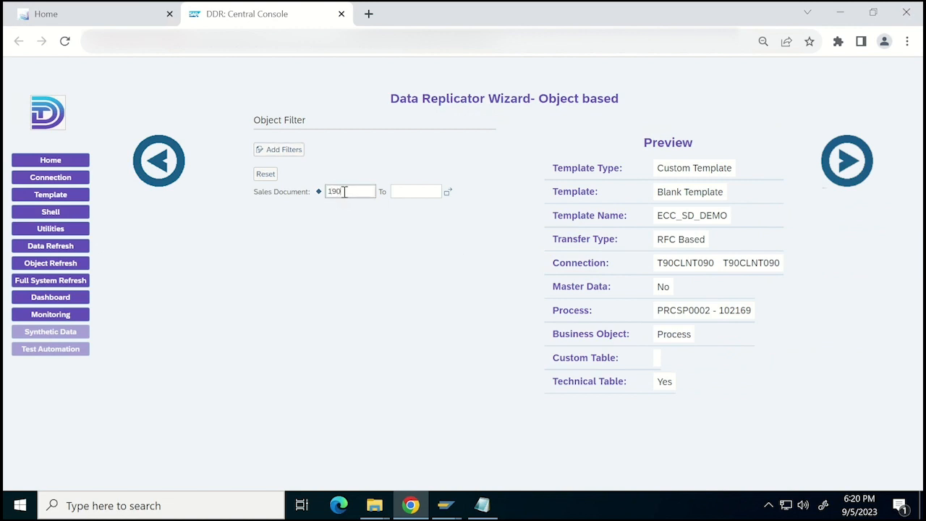
text(190)
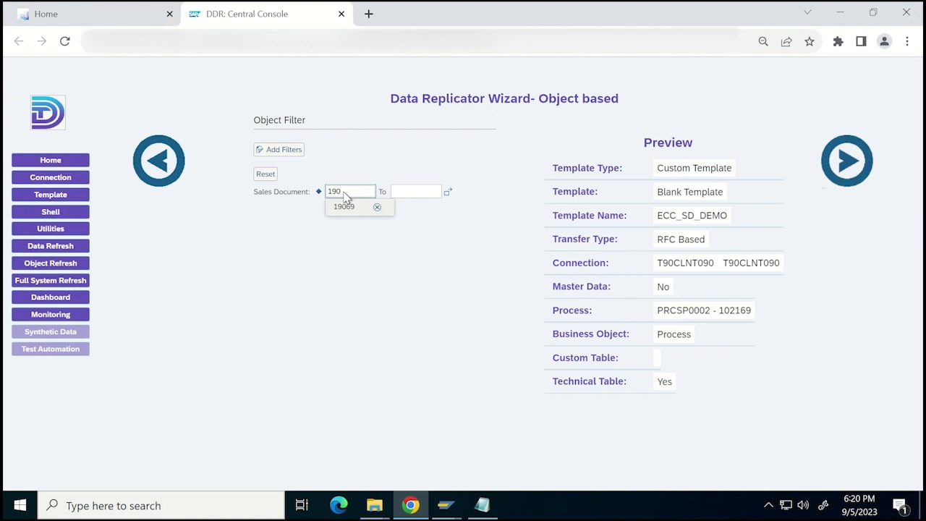
text(69)
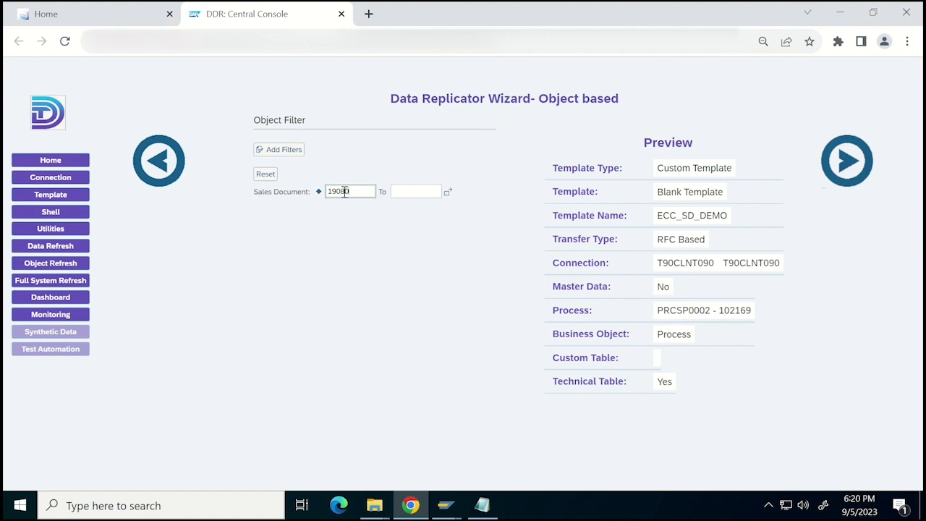
click(846, 162)
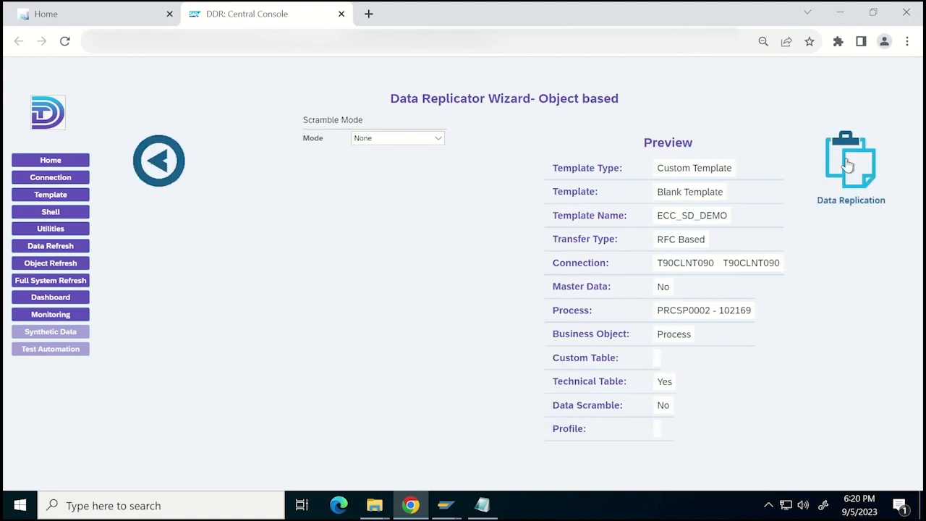
Finalize and release the ECC_SD_DEMO template for data replication without scrambling rules.
click(848, 165)
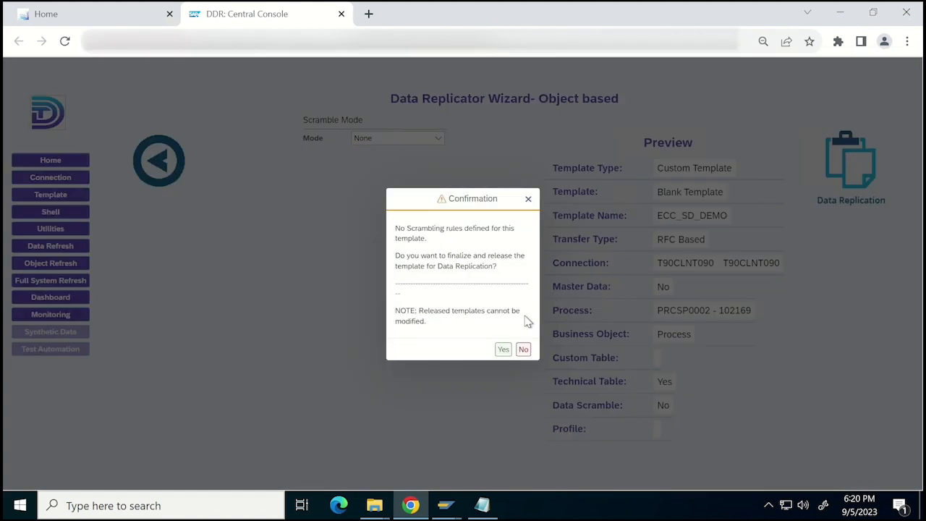
click(503, 350)
click(503, 351)
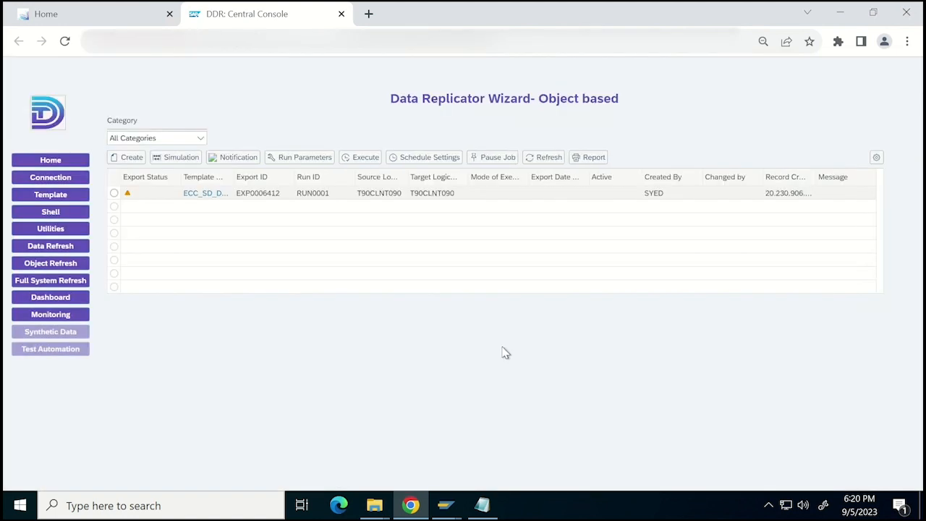
Execute the ECC_SD_DEMO export in Copy mode.
click(115, 194)
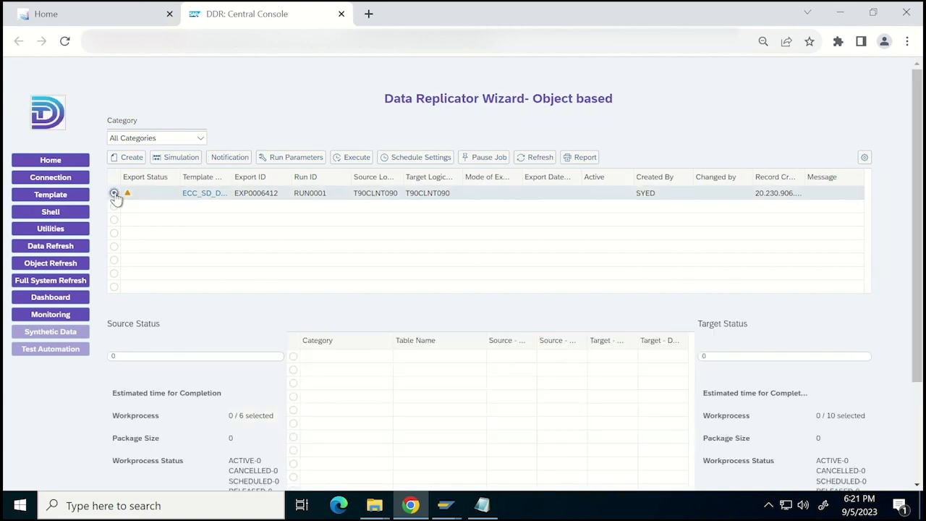
click(362, 162)
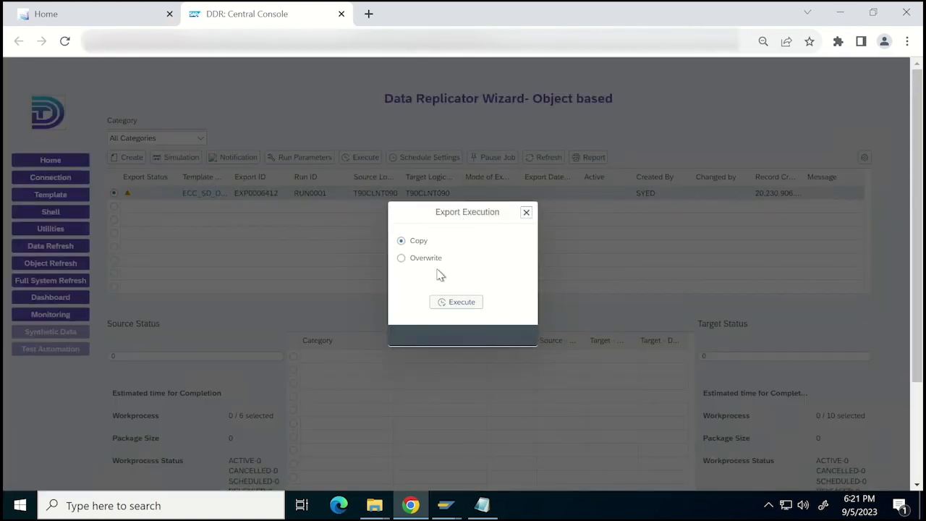
click(444, 304)
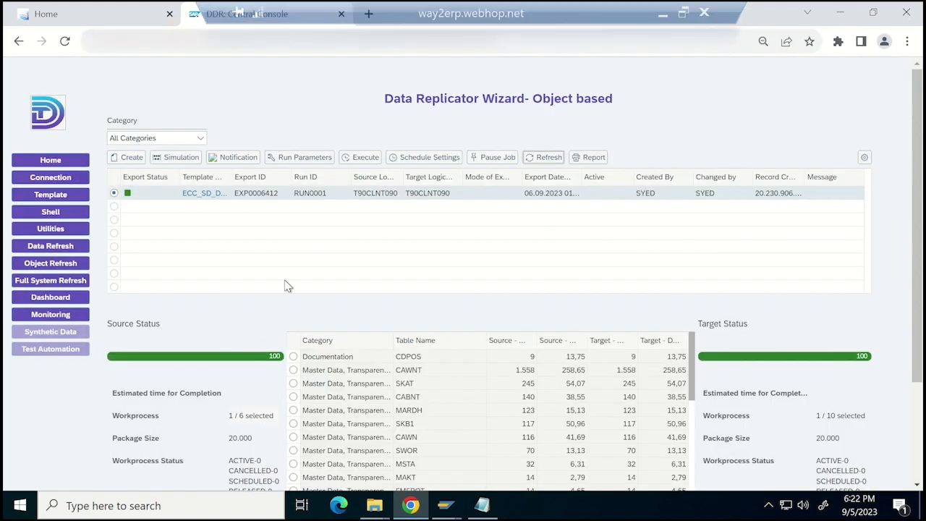
Sort the replicated tables by the first Source column in ascending and finally in descending order.
click(517, 348)
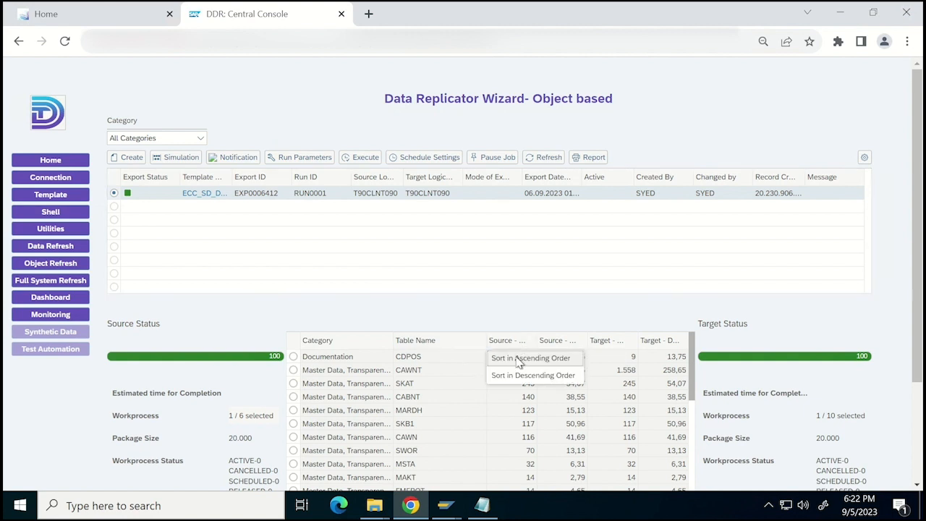
click(518, 358)
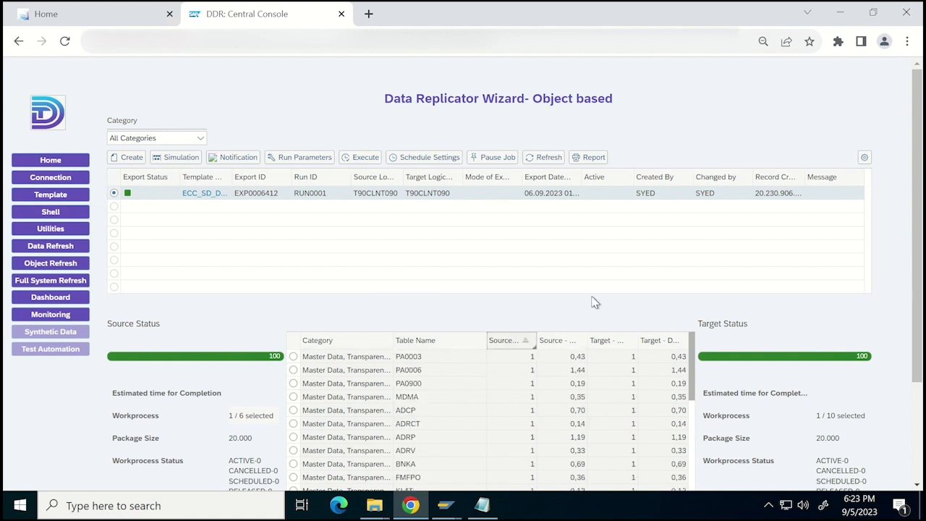
click(526, 344)
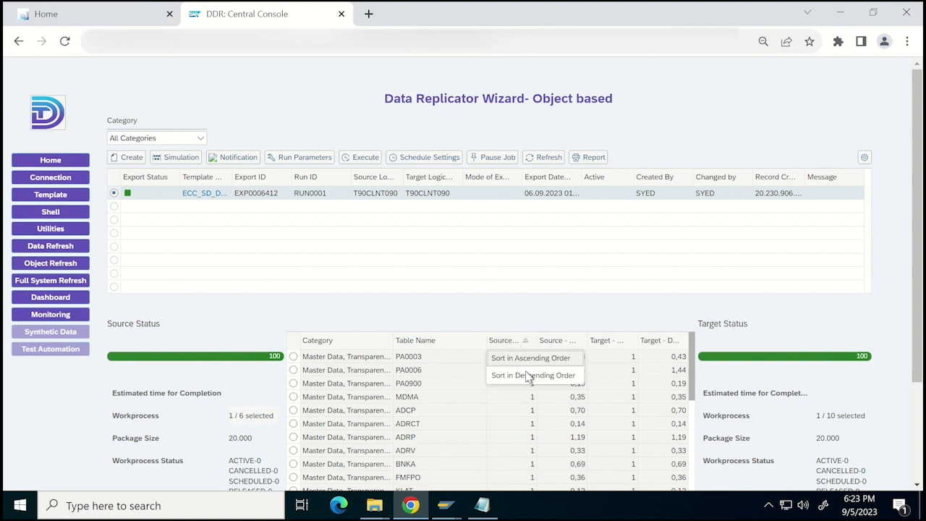
click(525, 375)
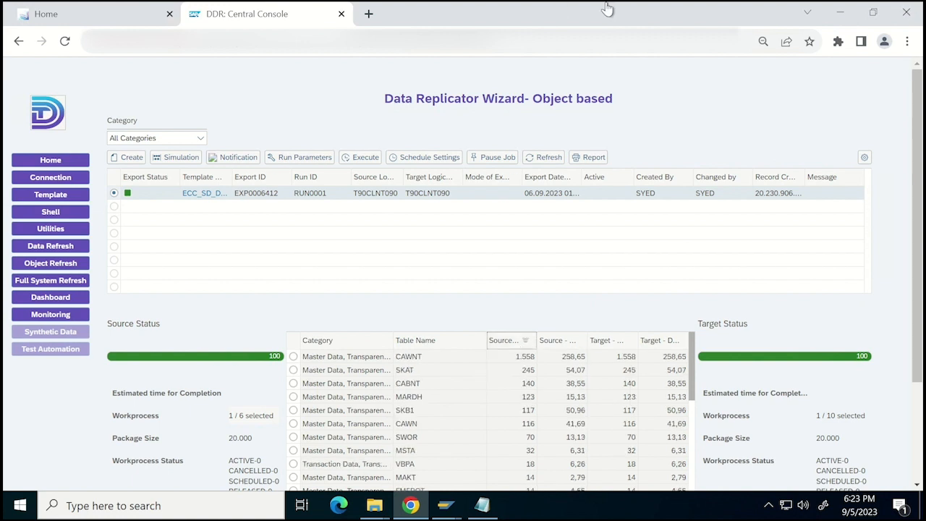
Switch to the SAP sales order windows and compare the standard order number in RDT 800 and RTQ 800.
mouse_move(602, 13)
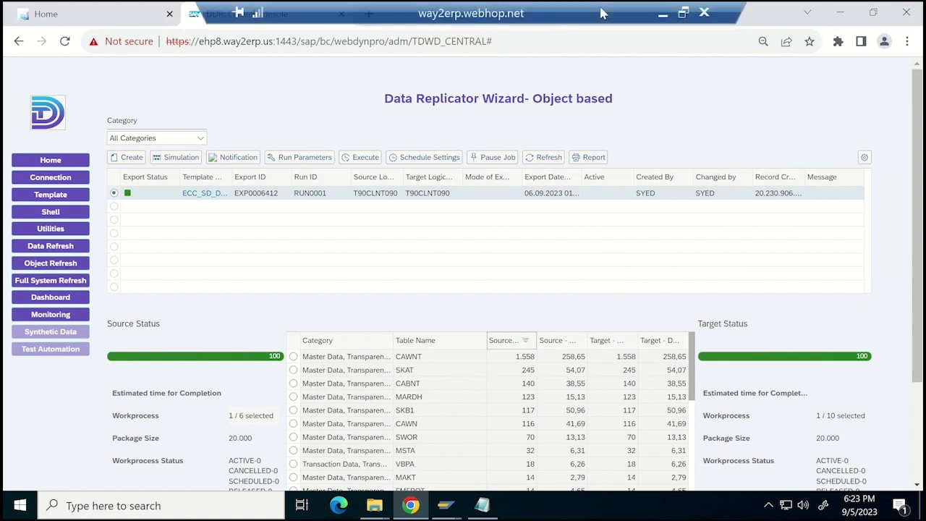
click(662, 13)
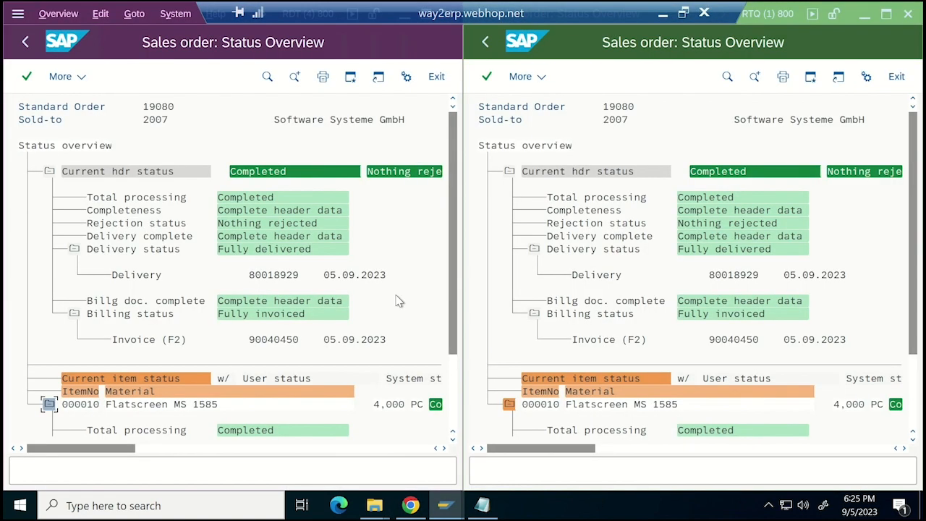
click(158, 107)
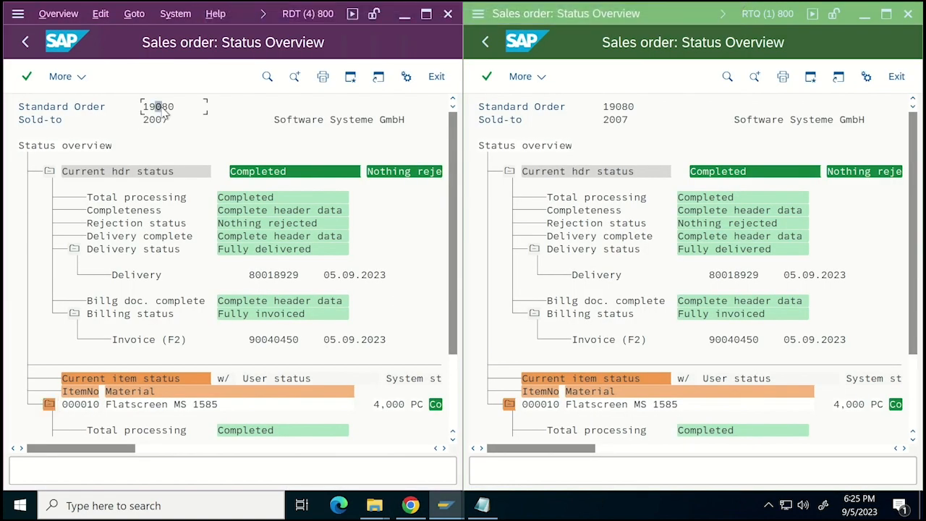
click(615, 110)
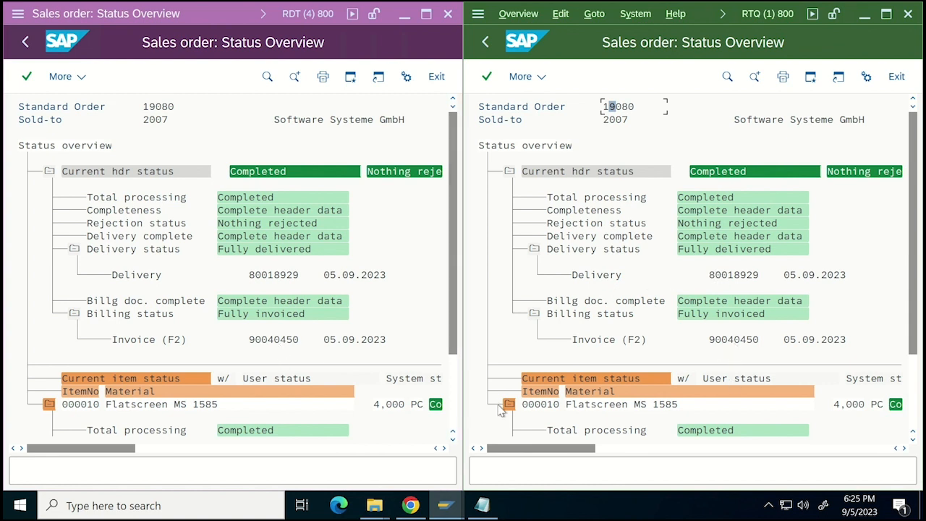
Expand the delivery, goods issue and billing statuses of item 000010 in the RDT 800 sales order.
click(454, 416)
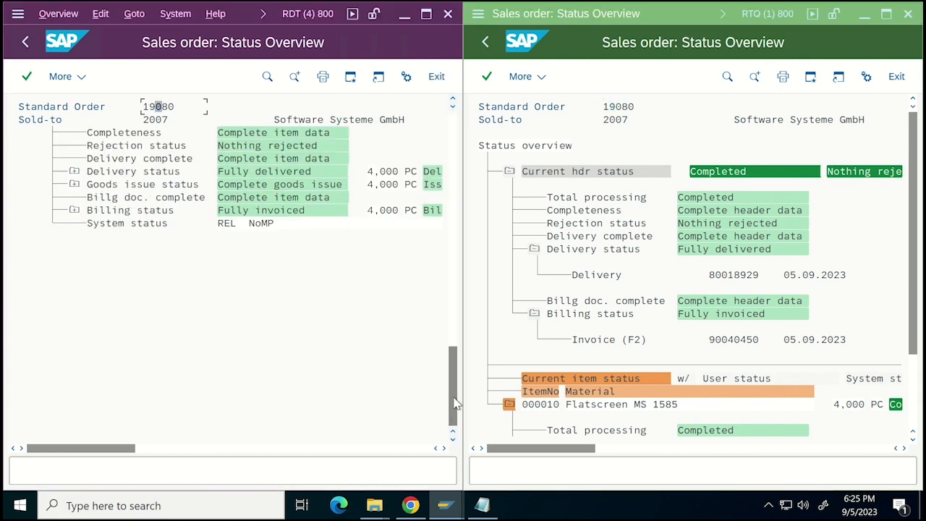
click(453, 100)
click(453, 100)
click(453, 100)
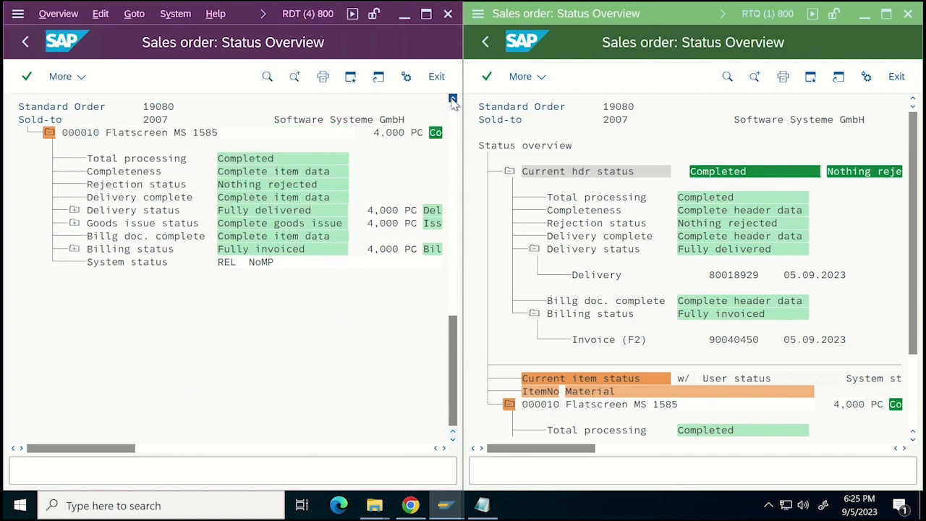
click(453, 100)
click(453, 99)
click(453, 100)
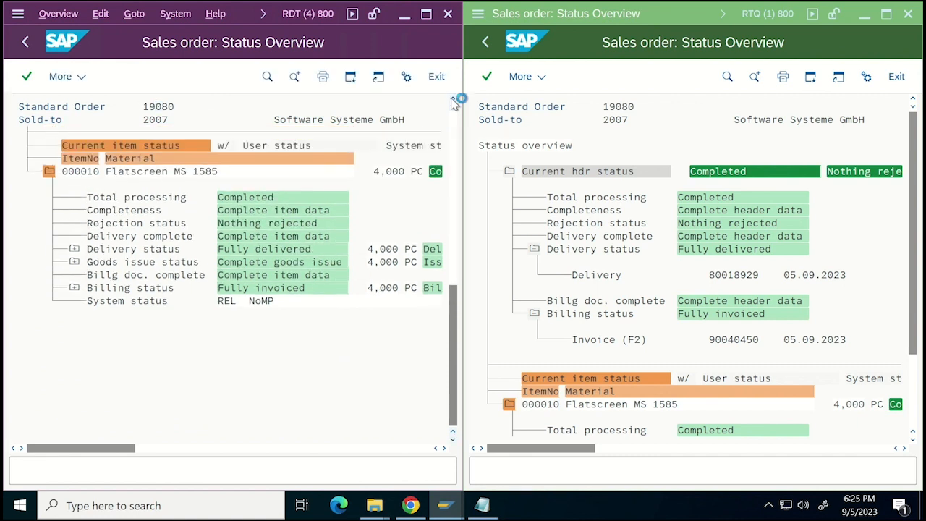
click(453, 100)
click(453, 100)
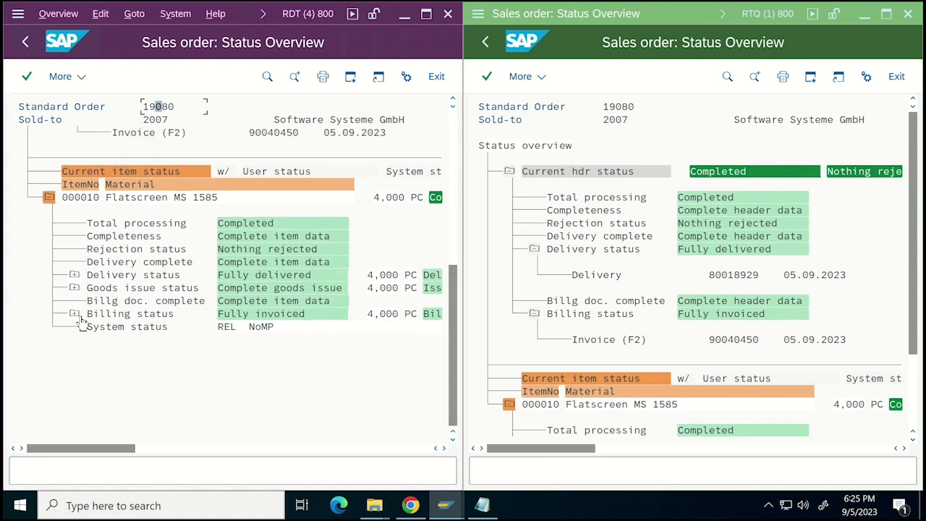
click(74, 276)
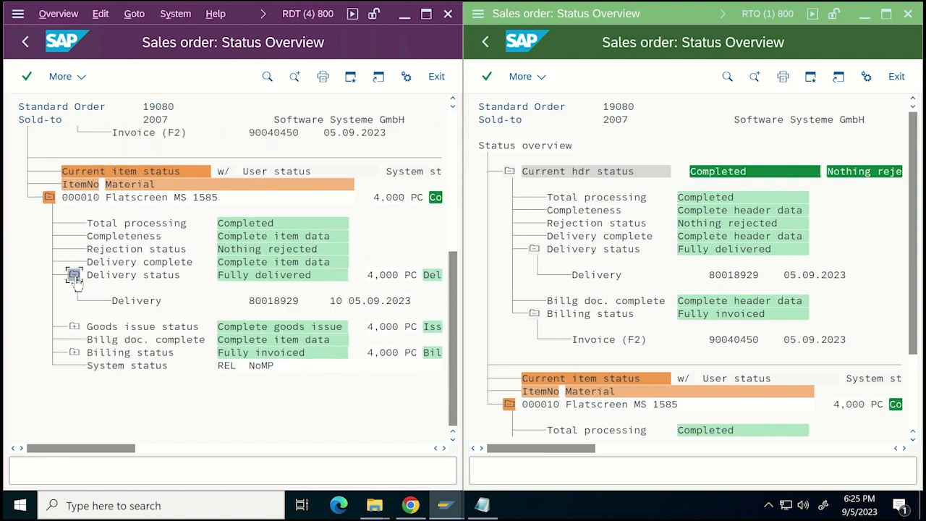
click(74, 327)
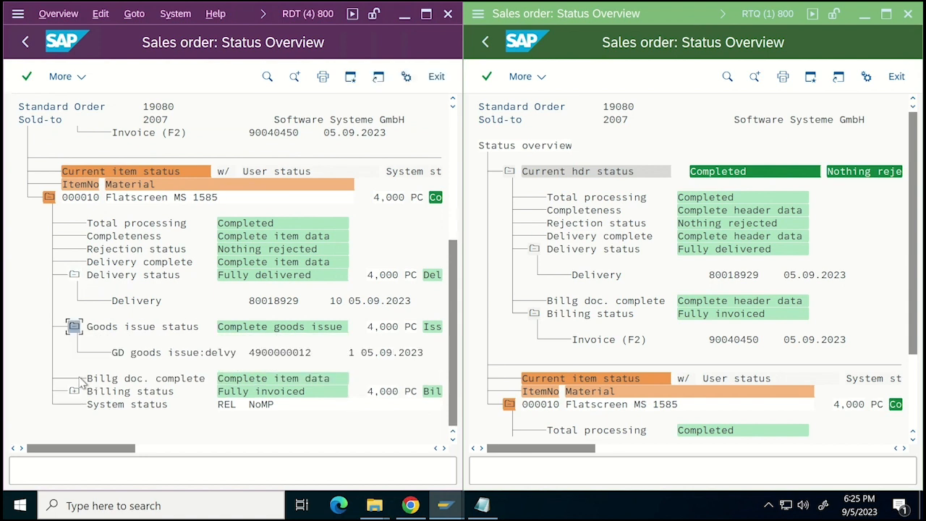
click(75, 392)
In the RTQ 800 sales order, collapse the header billing status and expand item 000010's delivery and goods issue statuses.
click(914, 444)
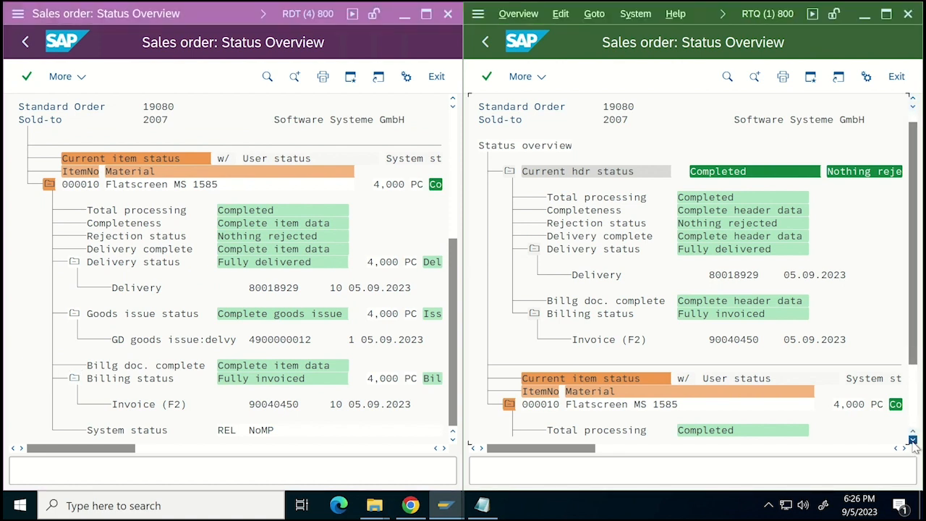
click(914, 445)
click(914, 444)
click(913, 441)
click(914, 441)
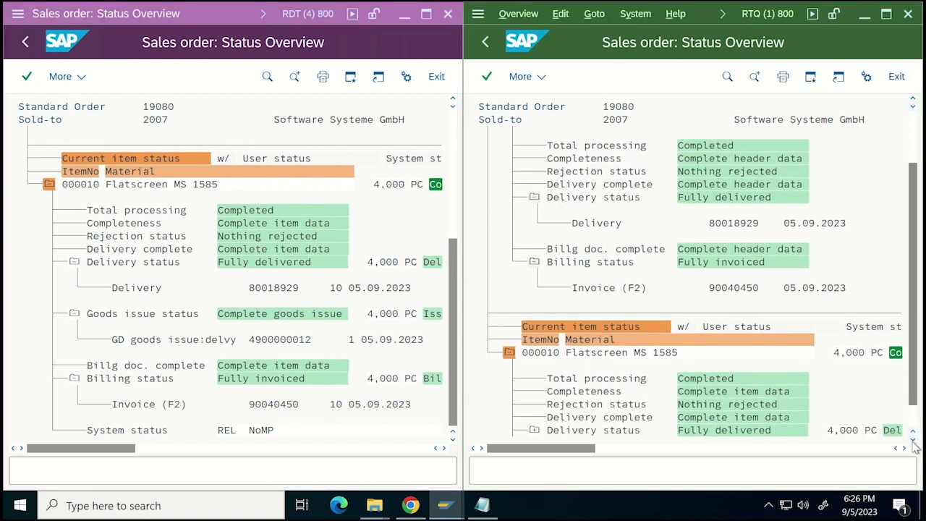
click(913, 441)
click(913, 442)
click(913, 442)
click(913, 442)
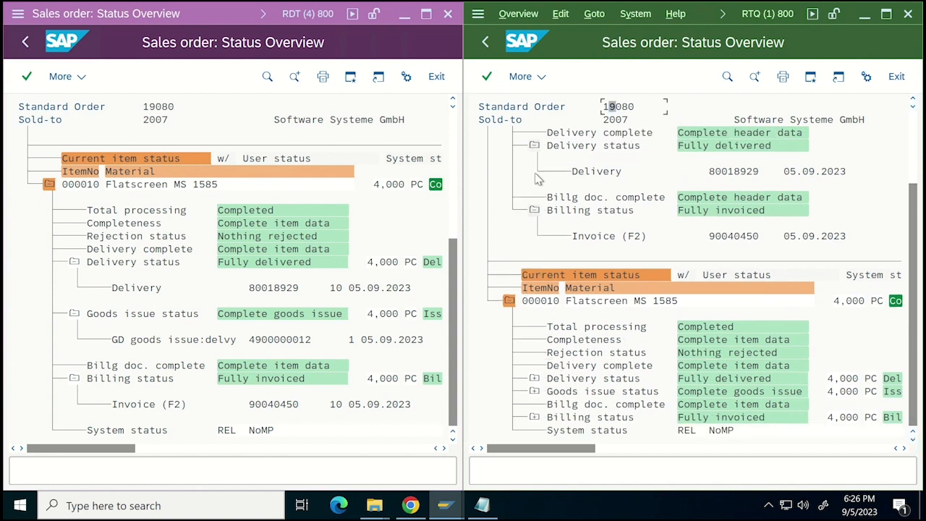
click(533, 211)
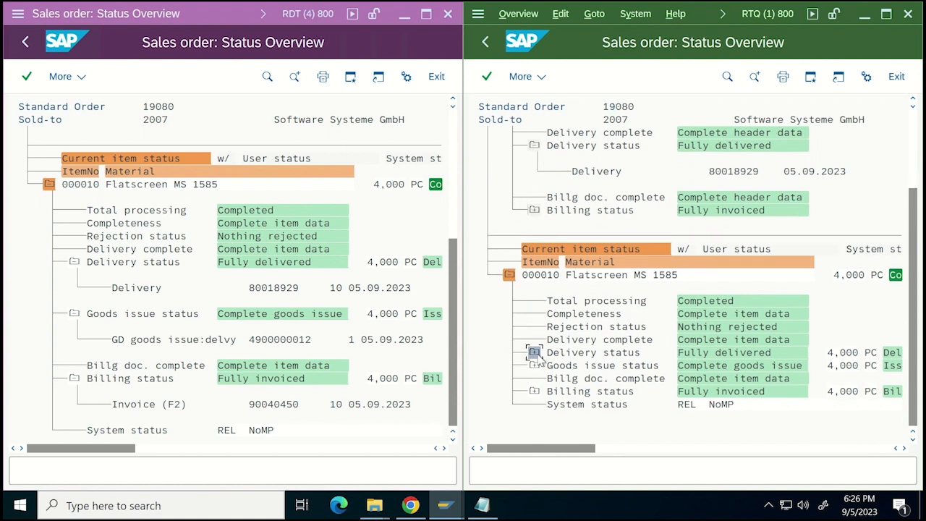
click(534, 353)
click(534, 405)
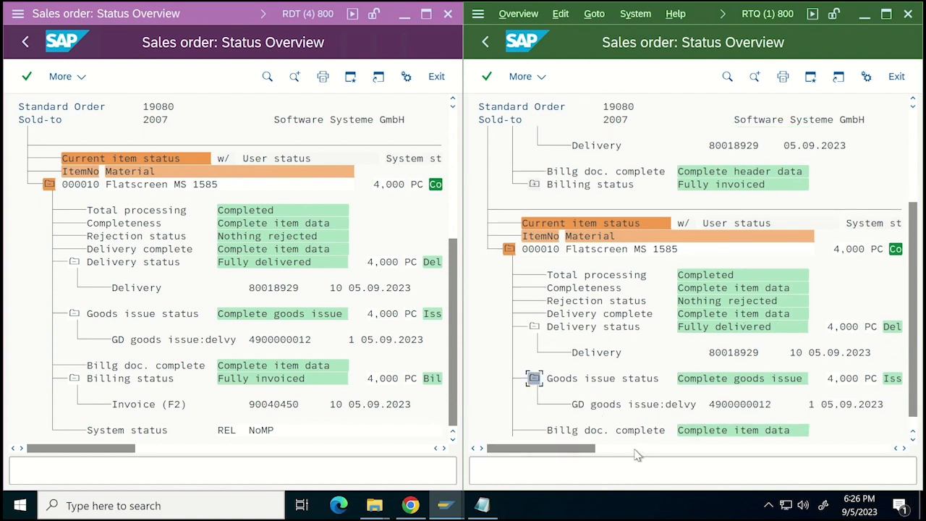
Expand the billing status of item 000010 in the RTQ 800 sales order.
click(914, 427)
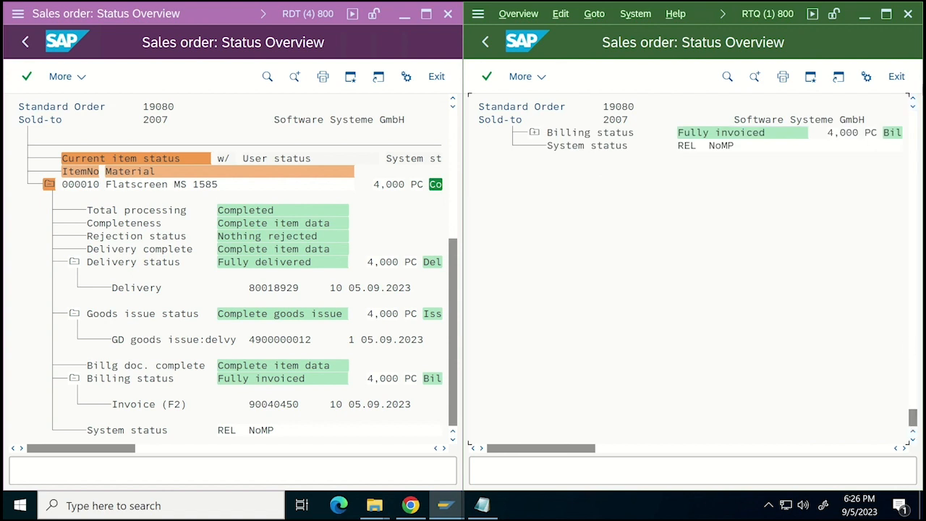
click(913, 100)
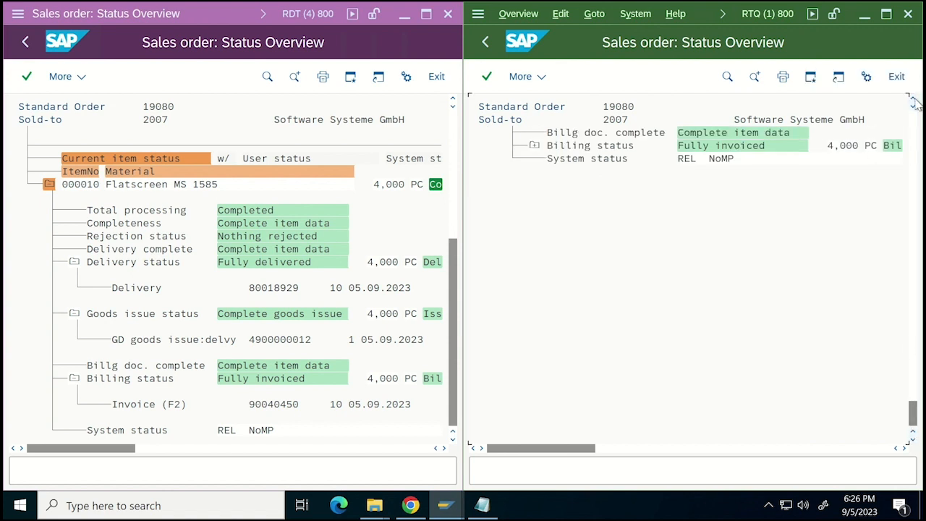
click(913, 100)
click(913, 99)
click(913, 100)
click(914, 100)
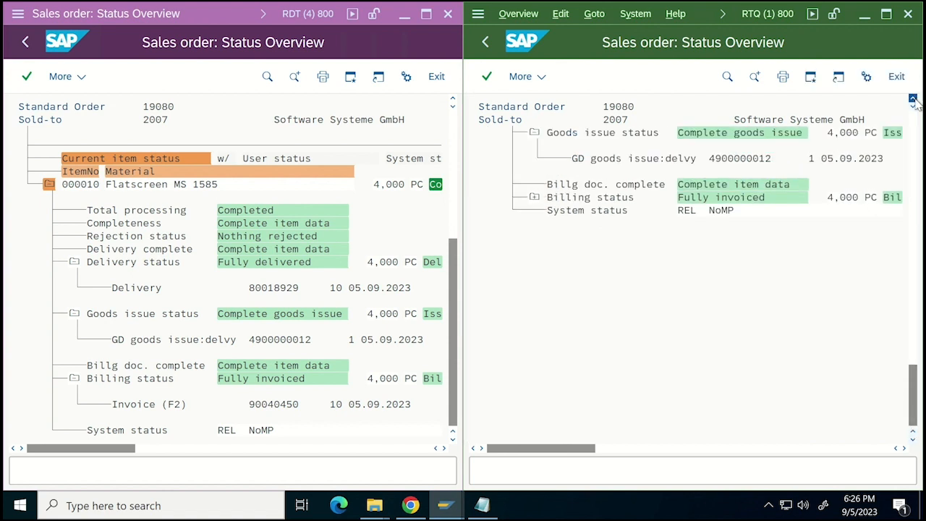
click(914, 100)
click(913, 100)
click(913, 99)
click(913, 100)
click(914, 99)
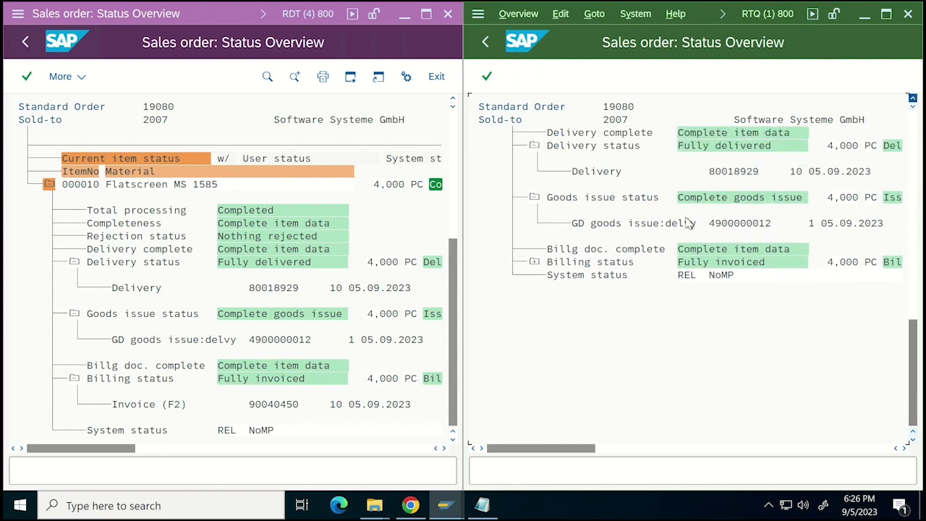
click(913, 100)
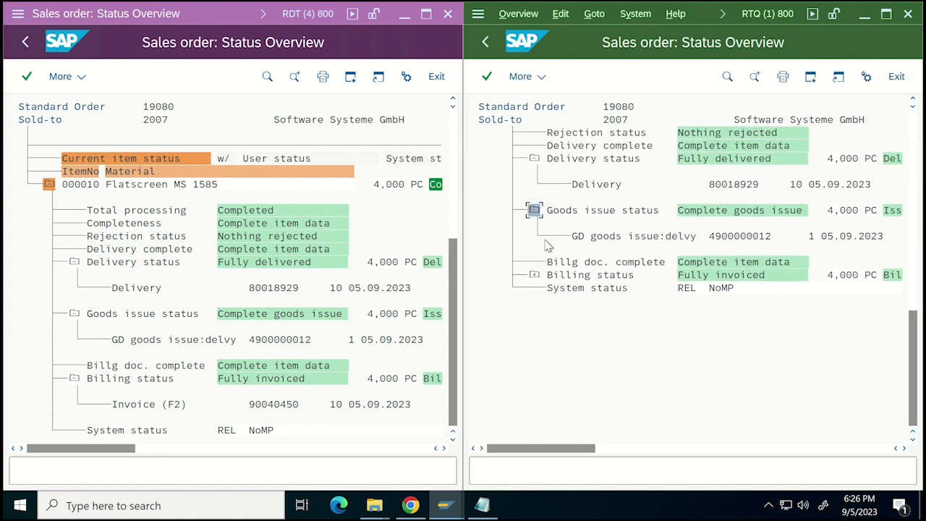
click(534, 275)
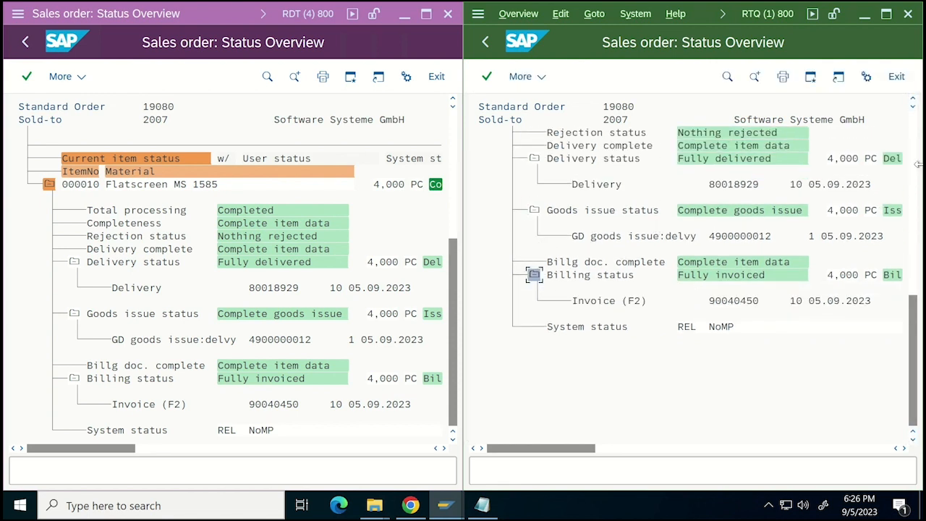
Compare item 000010's delivery, goods issue, billing and system status details in RTQ 800 with those in RDT 800.
click(913, 101)
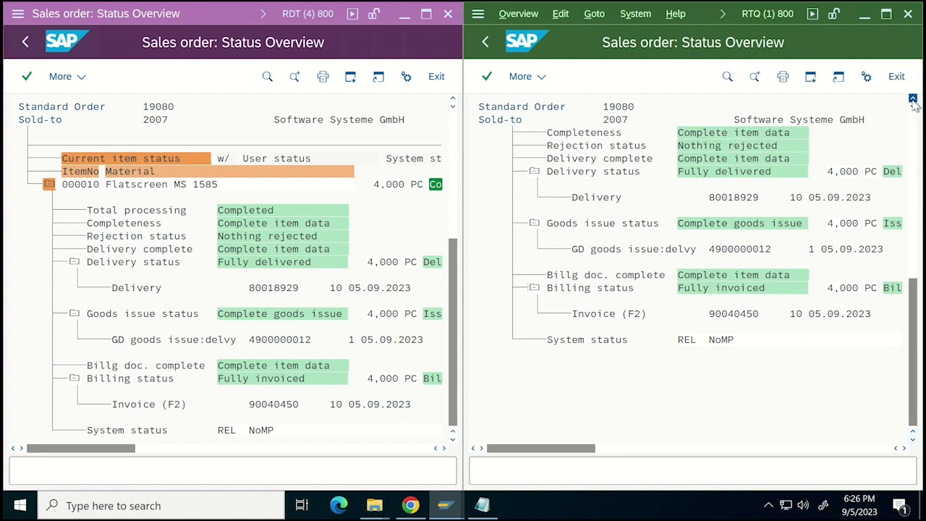
click(913, 101)
click(913, 101)
click(913, 101)
click(914, 101)
click(913, 101)
click(914, 102)
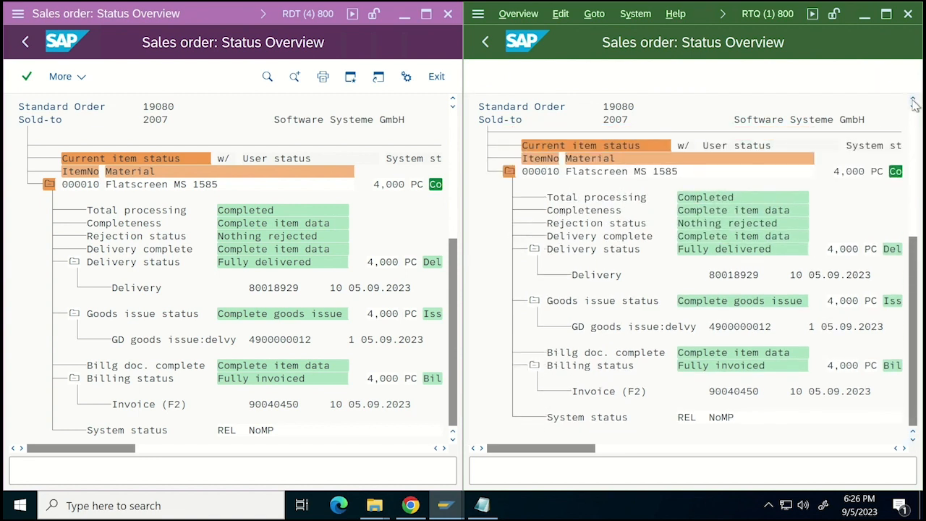
click(913, 101)
click(913, 102)
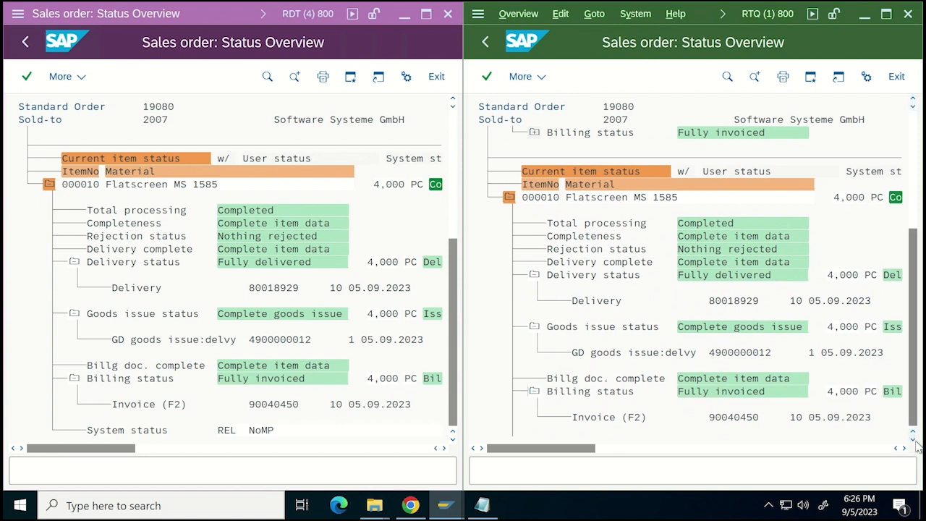
click(914, 439)
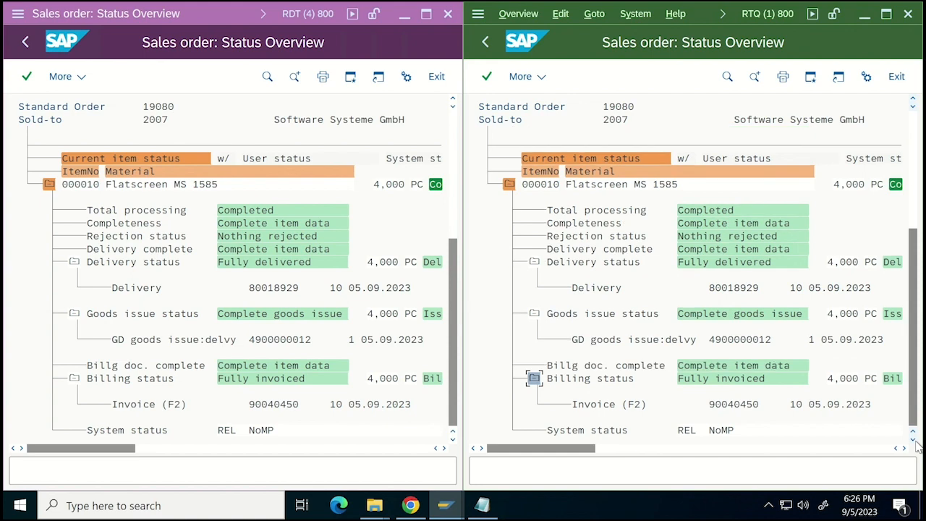